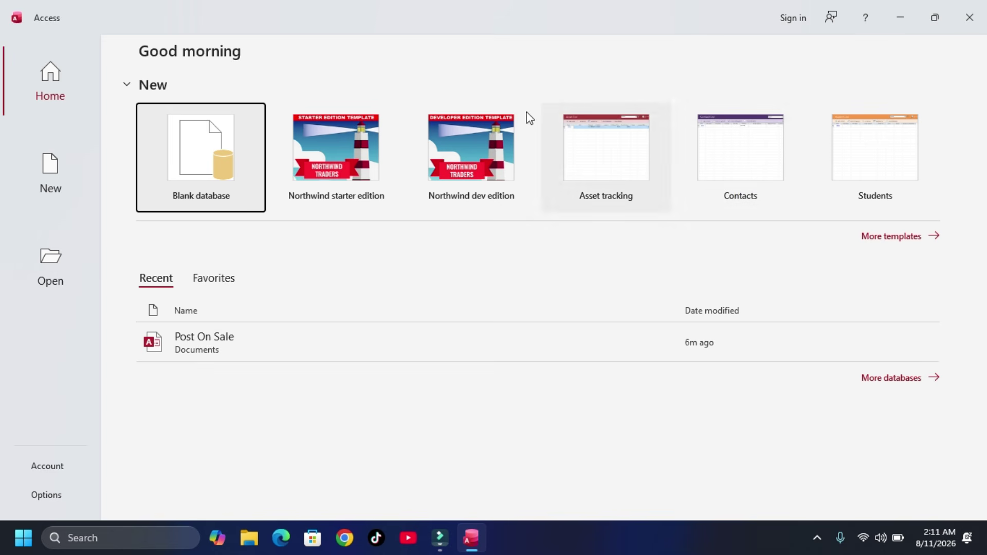
# Create a blank database with the file name POS
pyautogui.click(207, 161)
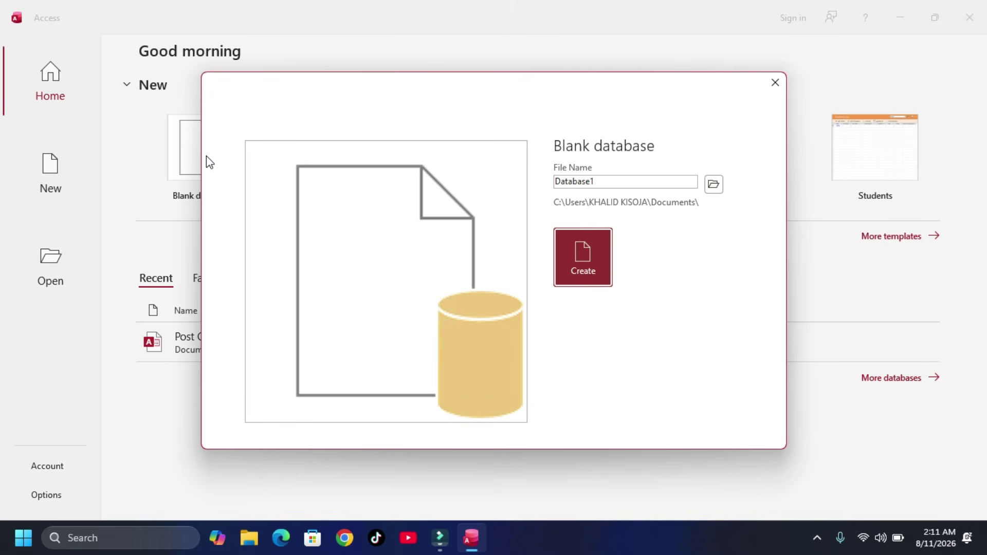
pyautogui.doubleClick(620, 181)
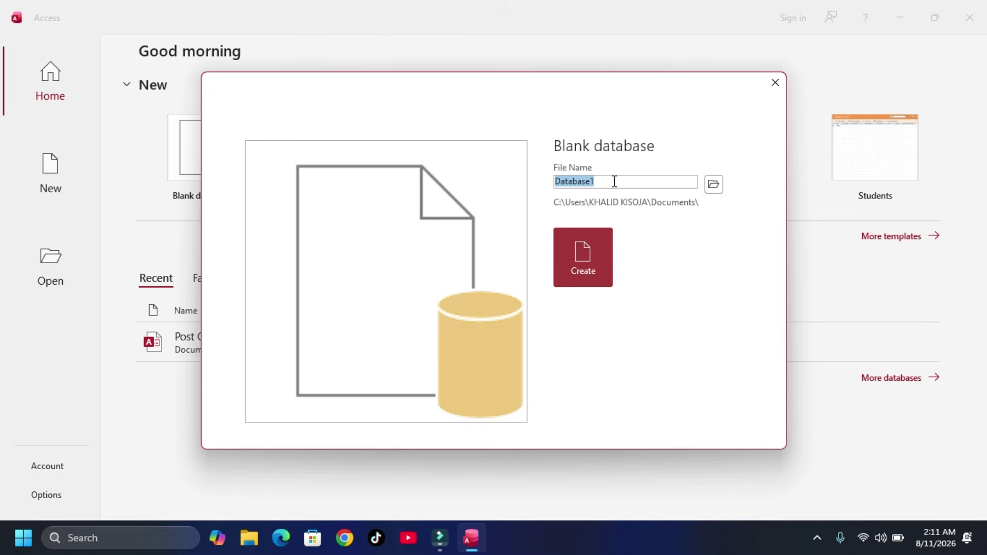
pyautogui.write('POS')
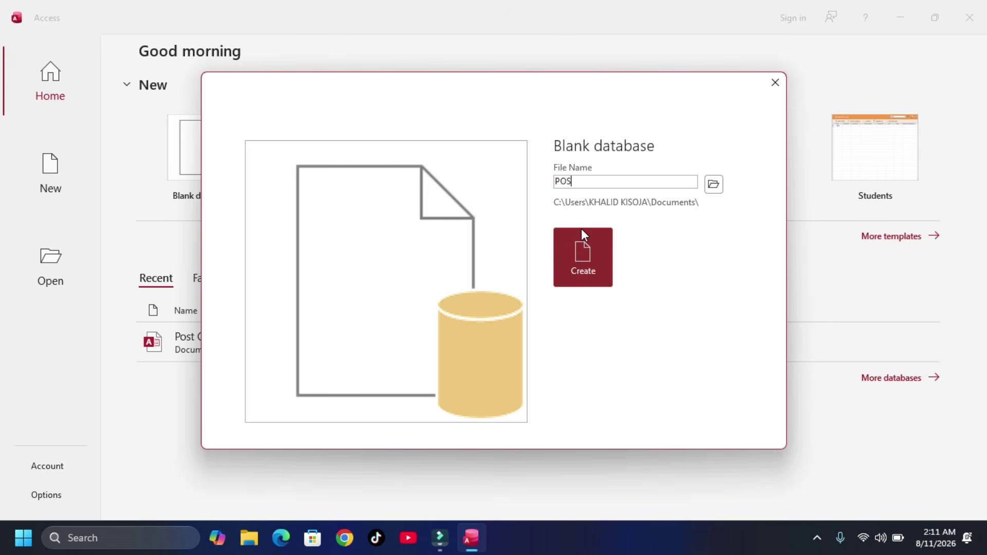
pyautogui.write('a')
pyautogui.press('BackSpace')
pyautogui.click(575, 256)
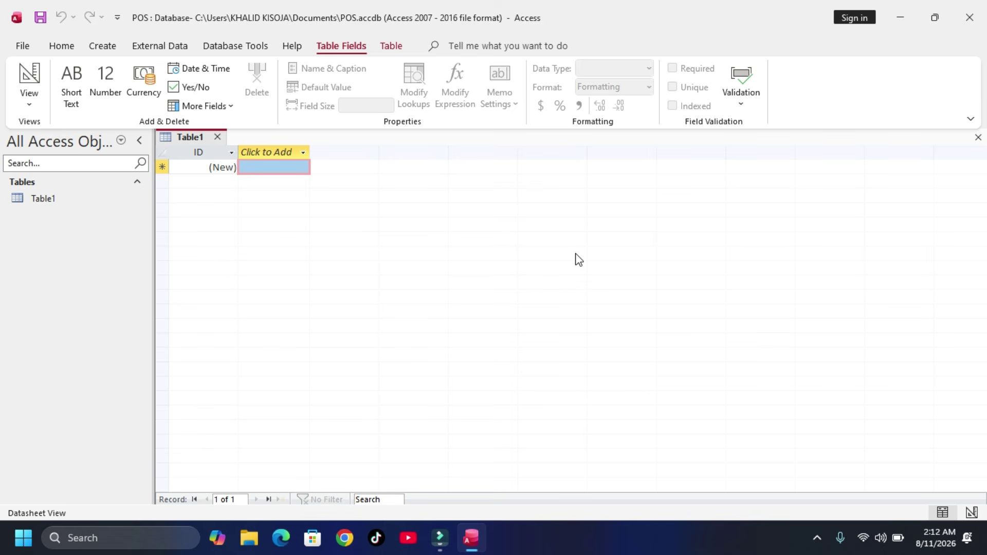
# Switch the new table to Design View, saving it under the name Info_tble
pyautogui.click(68, 50)
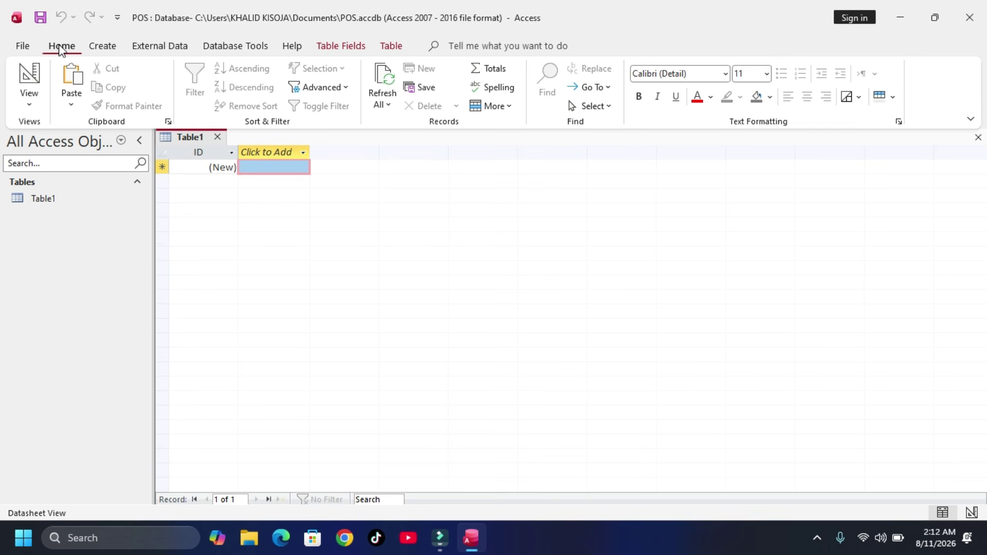
pyautogui.click(29, 104)
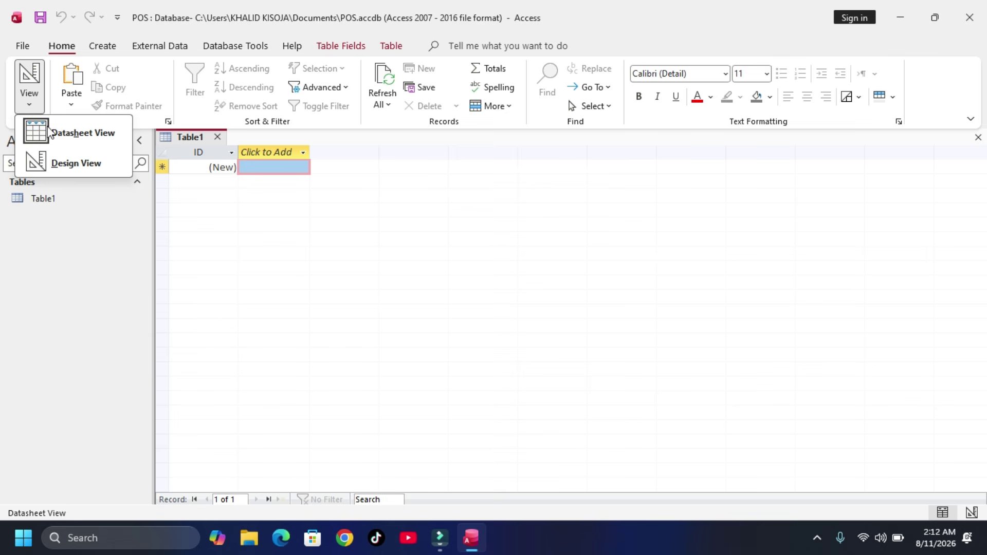
pyautogui.click(76, 164)
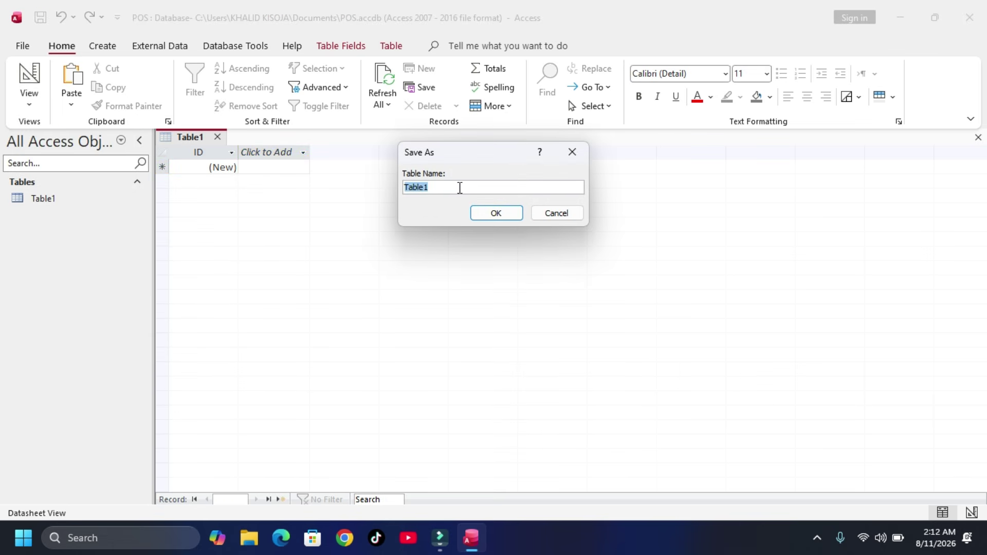
pyautogui.write('Info_t')
pyautogui.click(507, 220)
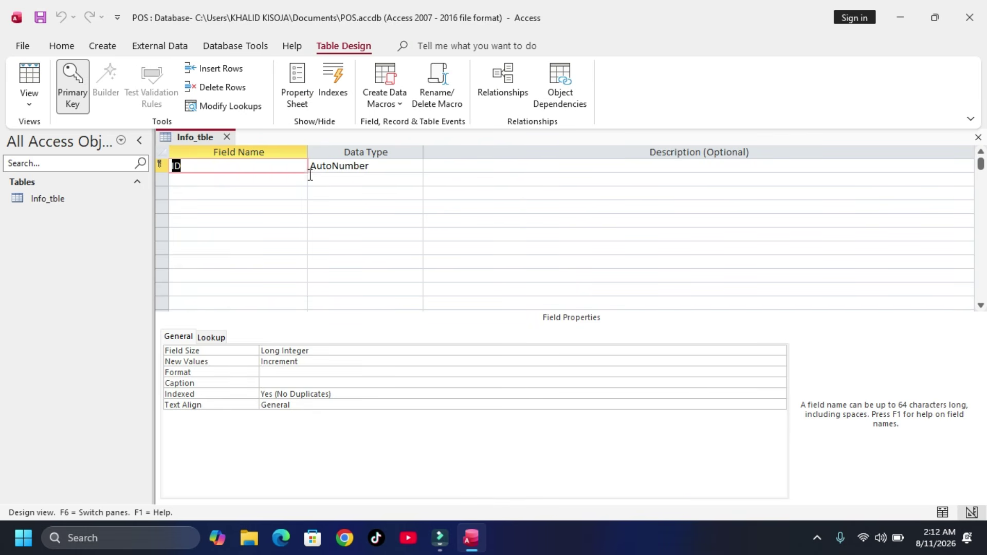
pyautogui.click(286, 178)
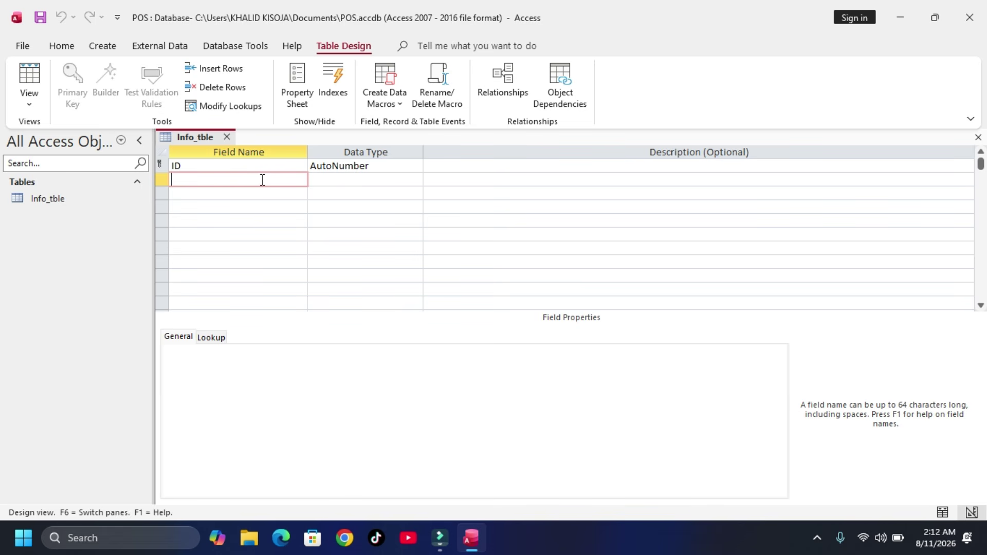
pyautogui.click(251, 165)
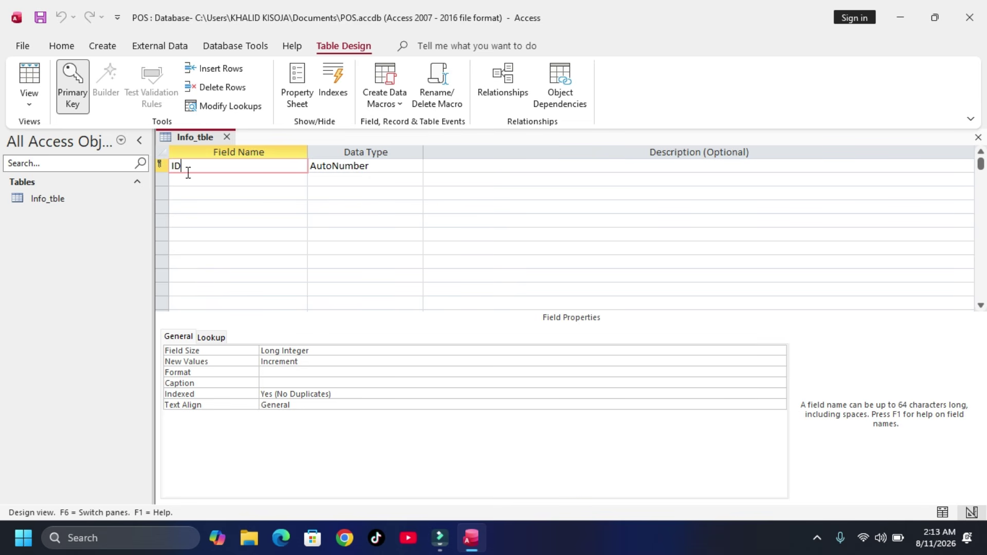
pyautogui.click(384, 167)
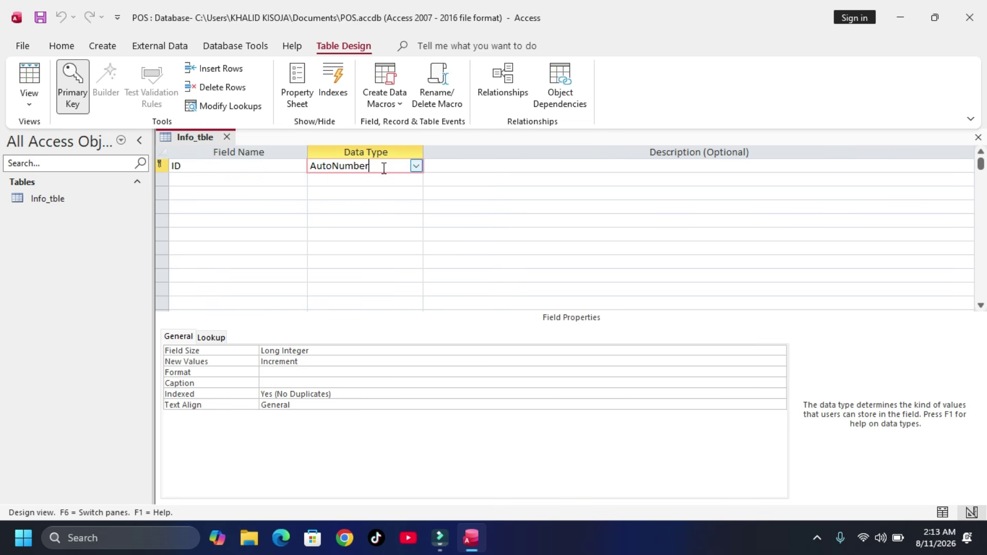
# Add a field named FirstName below the ID field in the table design
pyautogui.click(250, 180)
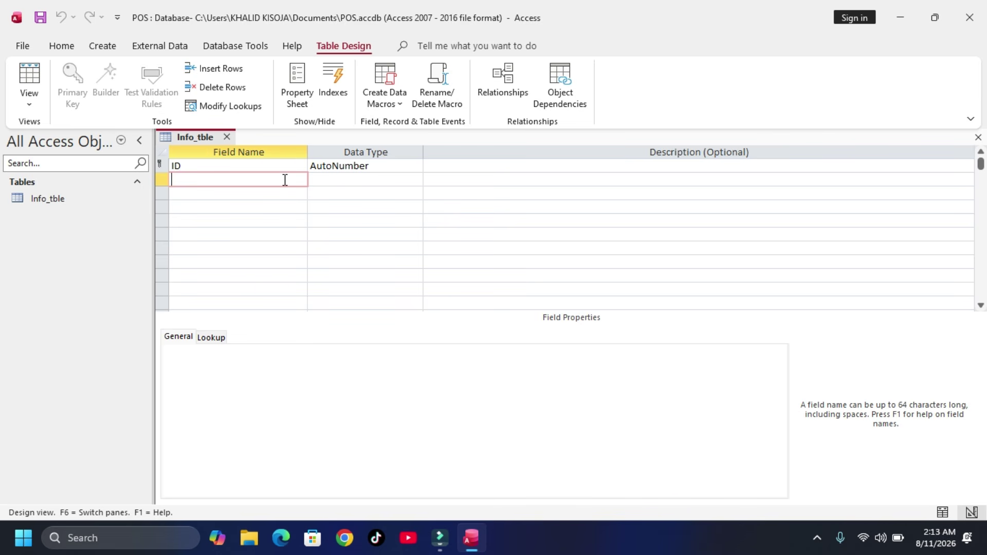
pyautogui.press('capslock')
pyautogui.press('capslock')
pyautogui.write('FirstName')
# Add a field named LastName below FirstName, keeping the default Short Text data type
pyautogui.click(285, 193)
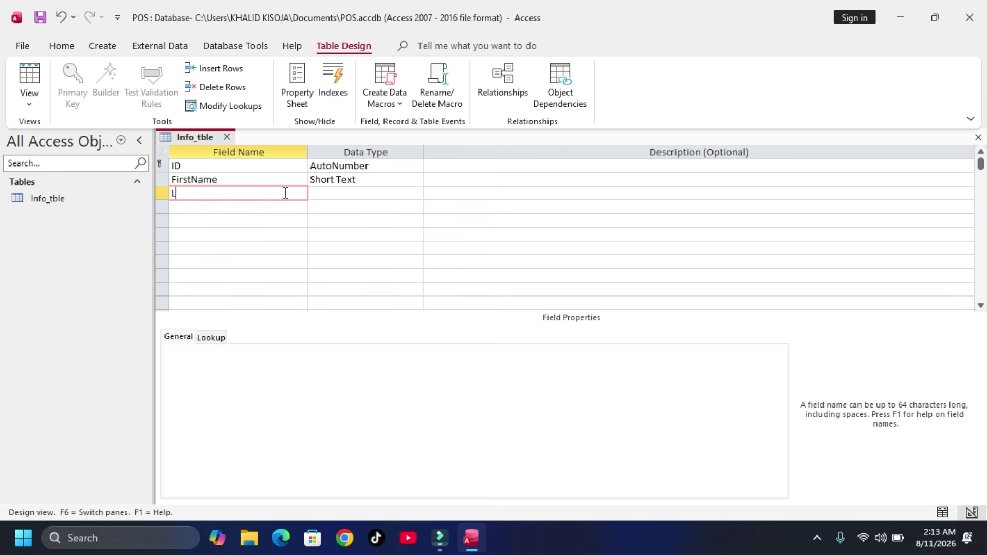
pyautogui.write('Middle')
pyautogui.press('BackSpace')
pyautogui.press('BackSpace')
pyautogui.press('BackSpace')
pyautogui.press('BackSpace')
pyautogui.press('BackSpace')
pyautogui.press('BackSpace')
pyautogui.write('LastName')
pyautogui.click(319, 191)
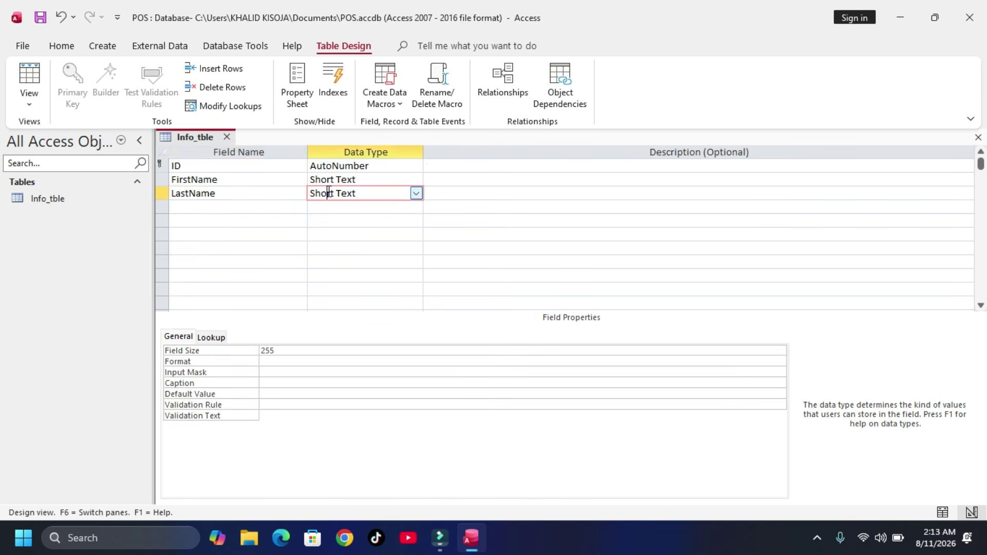
# Examine the data types available for the FirstName and LastName fields
pyautogui.click(386, 180)
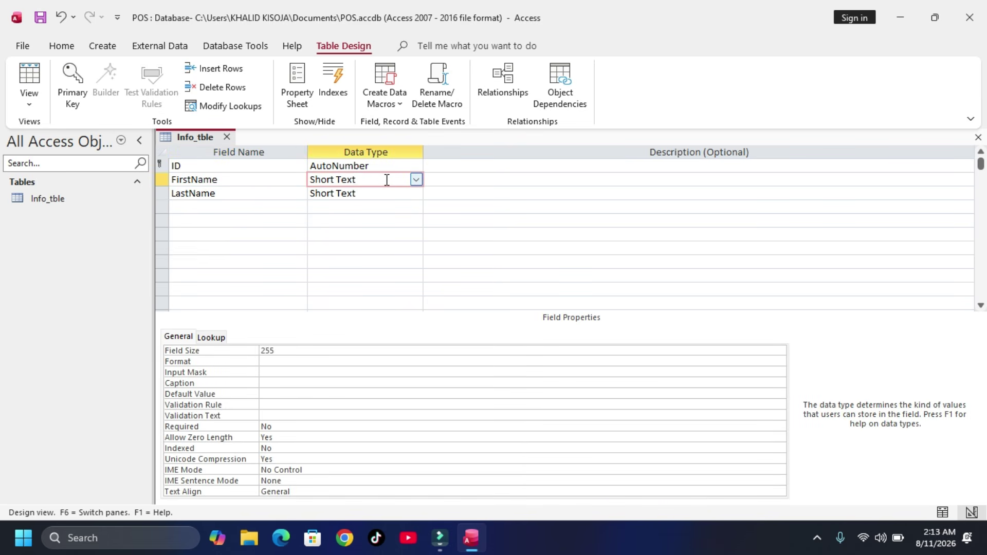
pyautogui.click(416, 179)
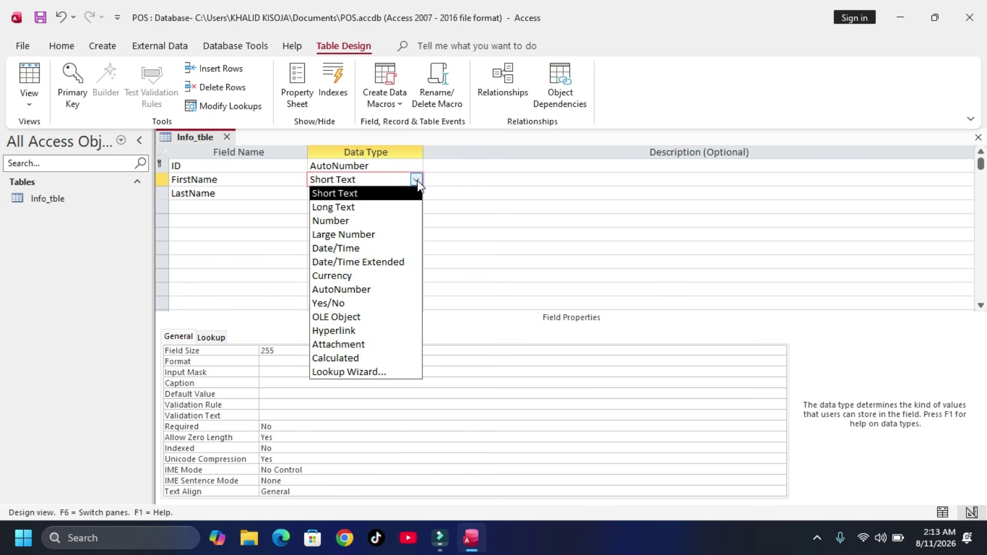
pyautogui.click(418, 181)
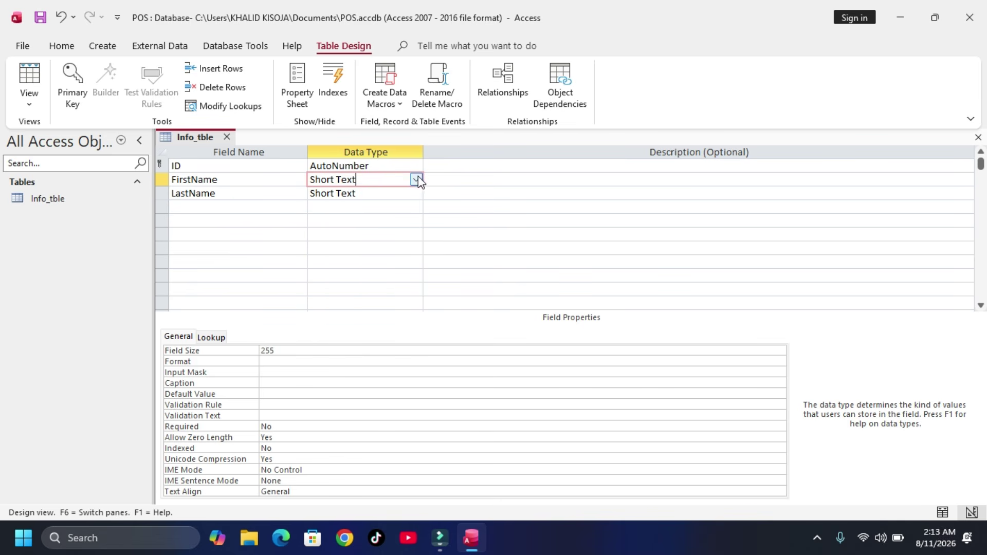
pyautogui.click(412, 193)
pyautogui.click(417, 194)
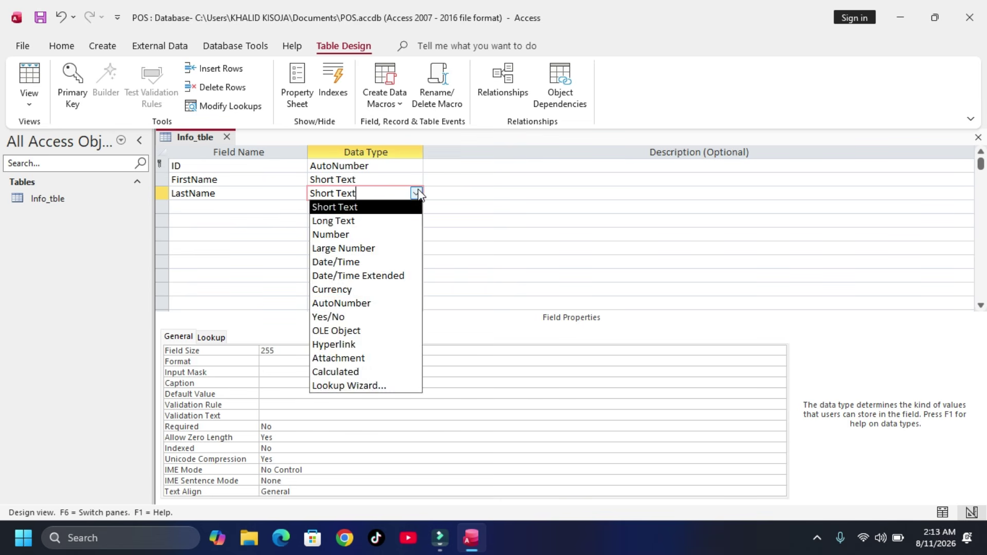
pyautogui.click(417, 193)
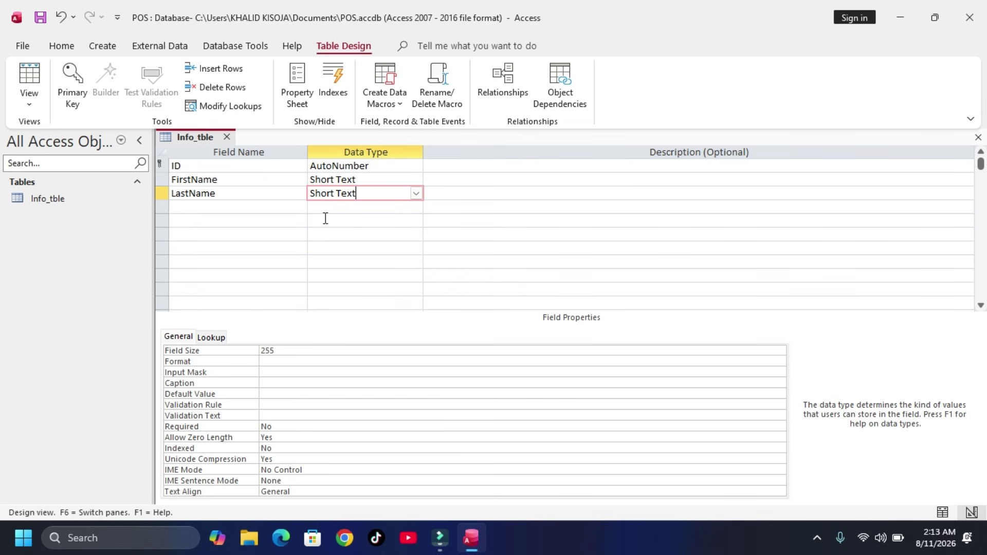
pyautogui.click(370, 179)
pyautogui.click(416, 180)
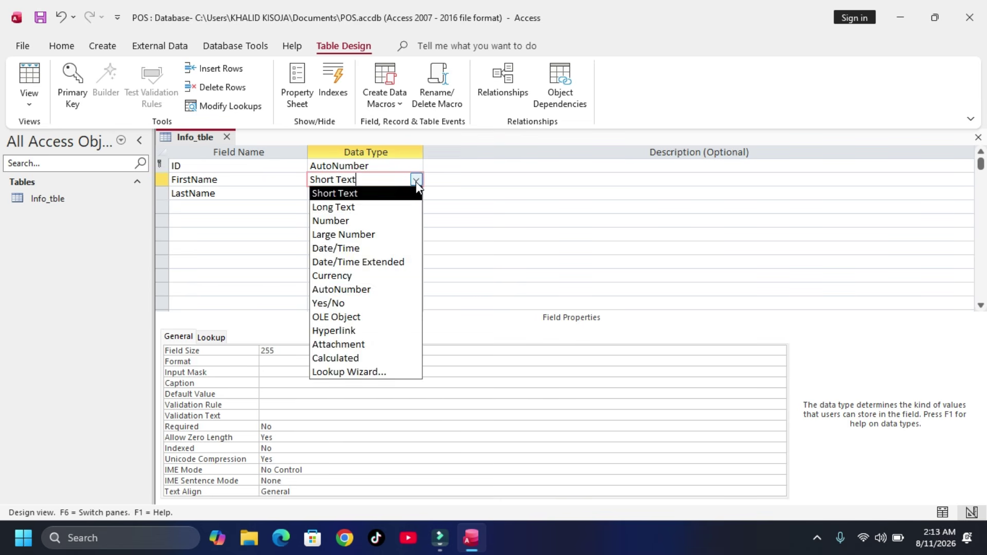
pyautogui.click(416, 184)
# Add a DateOfBirth field below LastName and set its data type to Date/Time
pyautogui.click(215, 207)
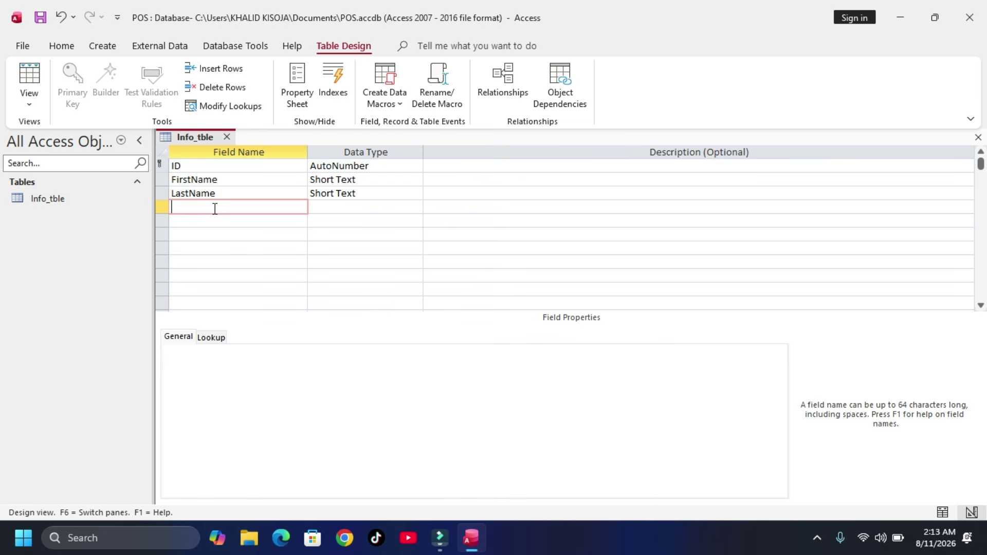
pyautogui.write('DateOfBirth')
pyautogui.click(331, 206)
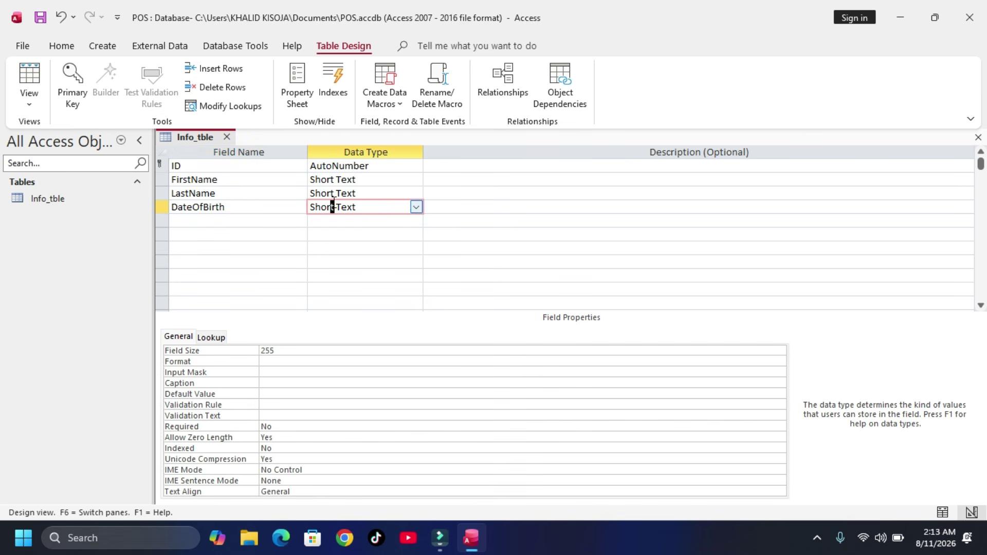
pyautogui.click(413, 207)
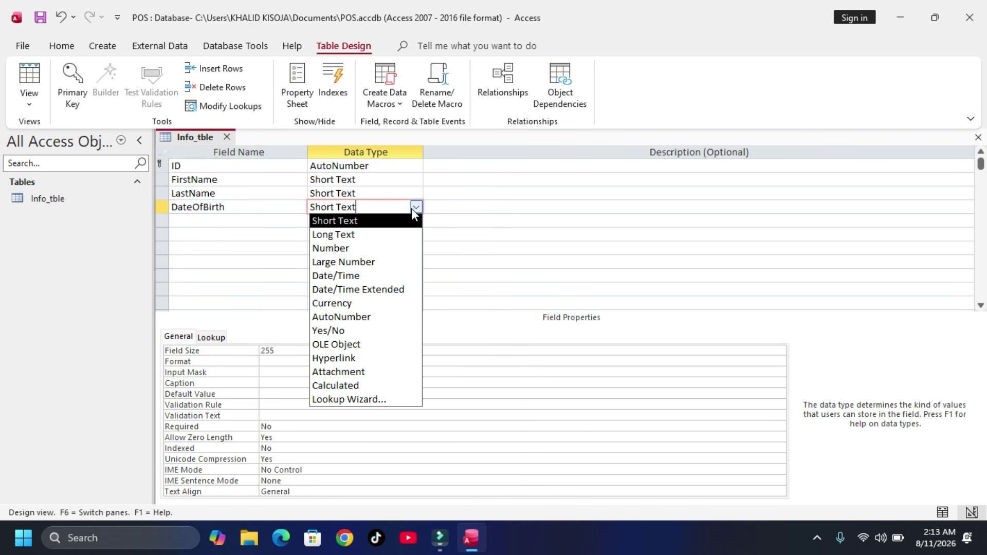
pyautogui.click(341, 277)
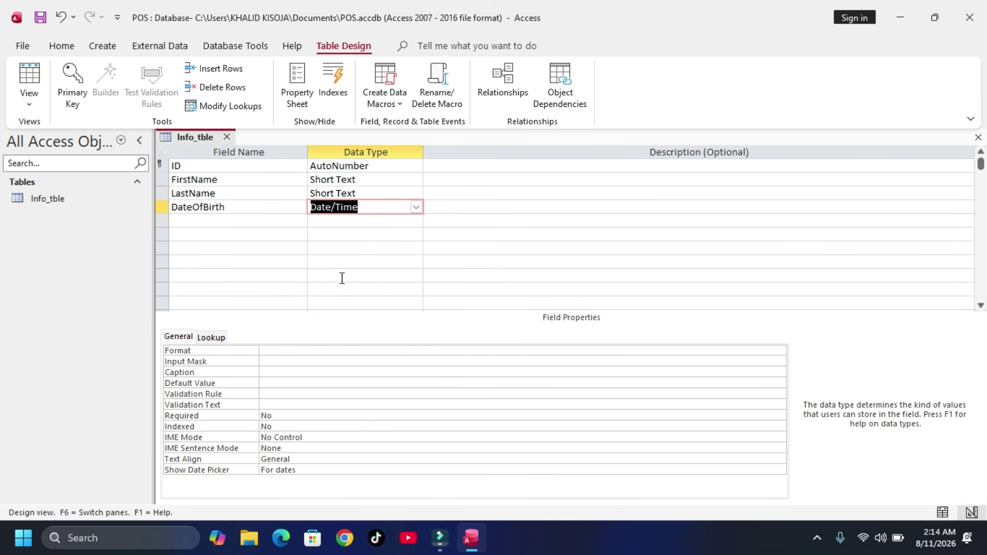
# Add a Gender field and start the Lookup Wizard for it, choosing to type in the values
pyautogui.click(257, 222)
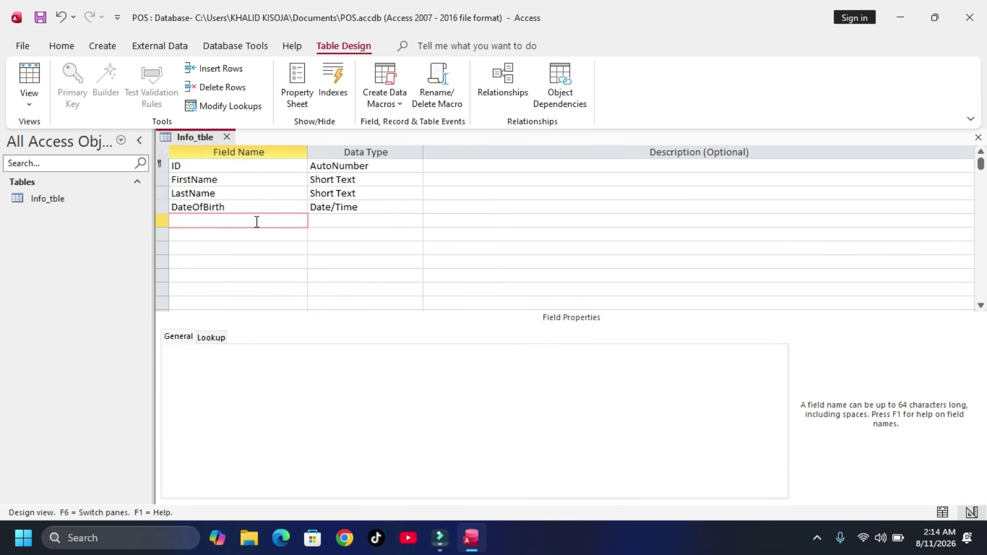
pyautogui.write('Gender')
pyautogui.click(359, 221)
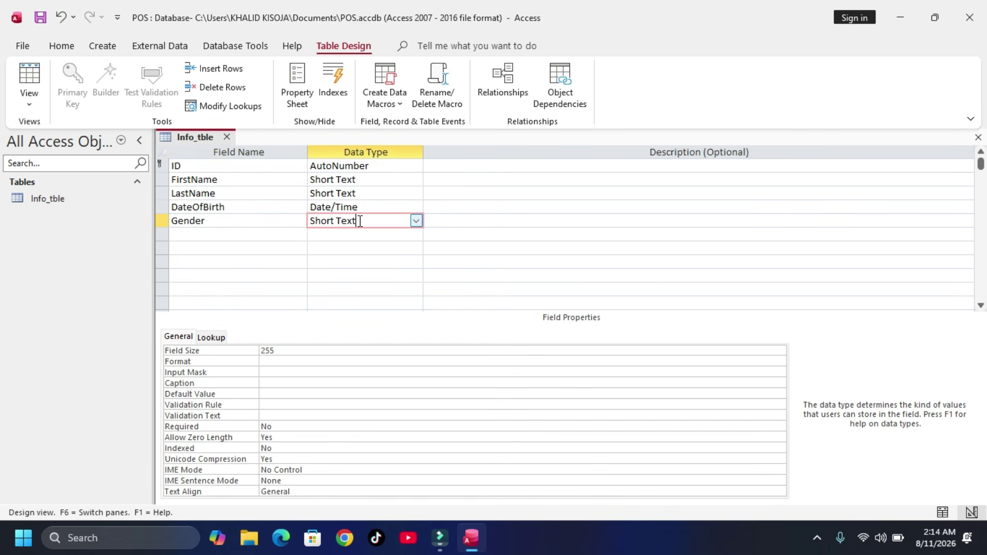
pyautogui.click(416, 221)
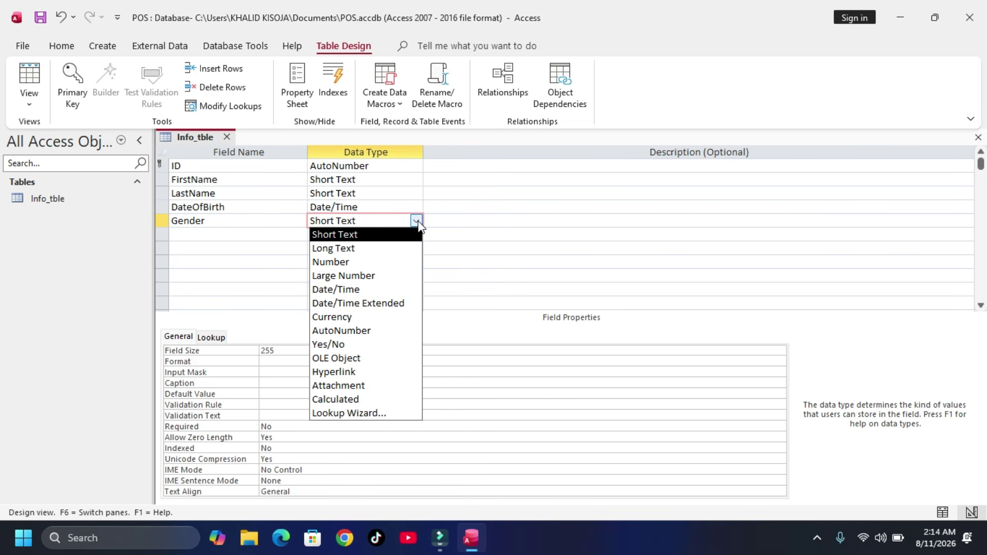
pyautogui.click(343, 418)
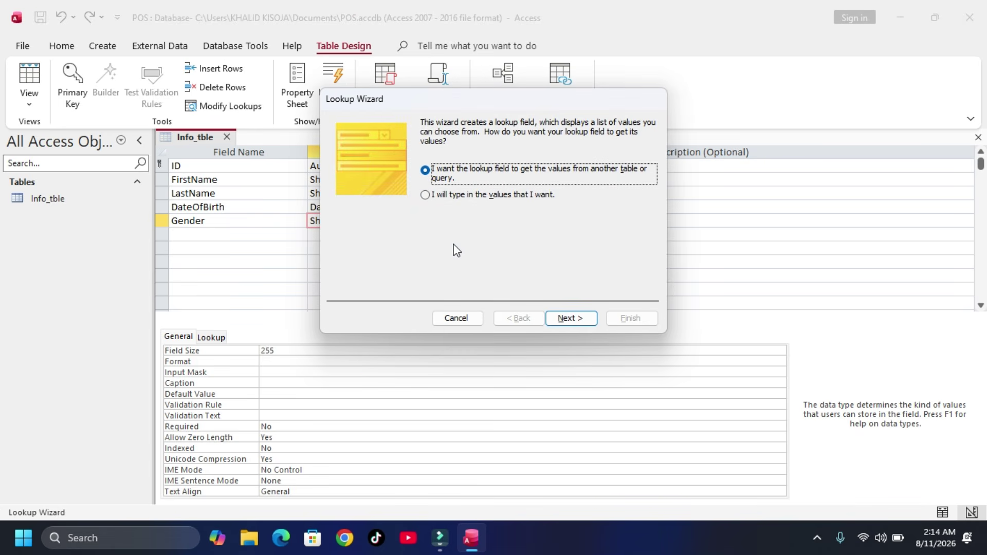
pyautogui.click(425, 200)
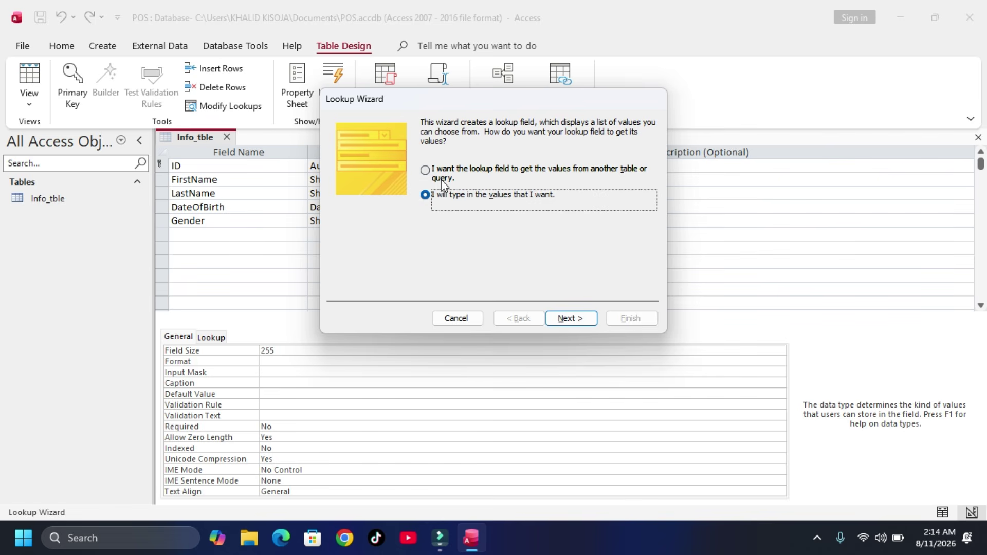
pyautogui.click(570, 318)
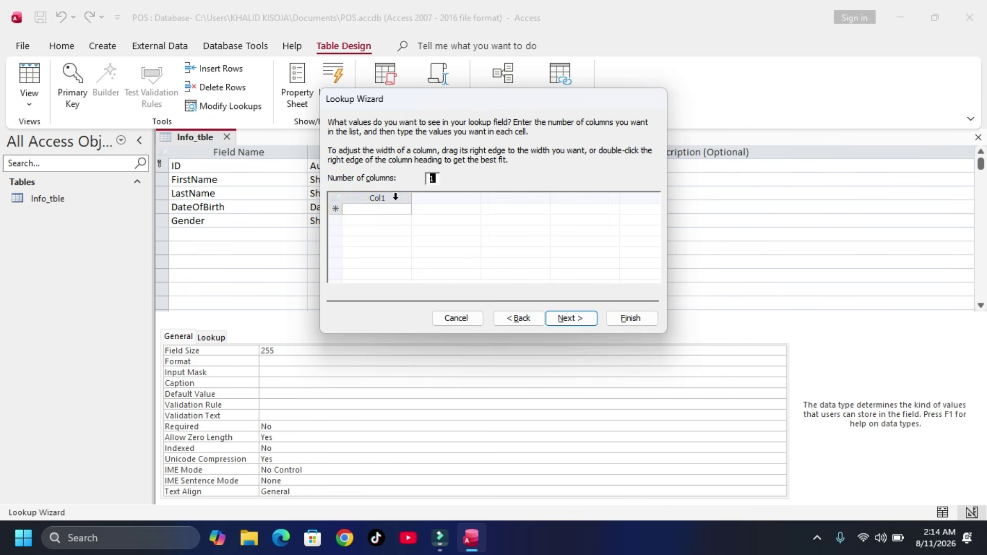
# Enter Male and Female as the lookup values and finish the wizard with the label Gender
pyautogui.write('Male')
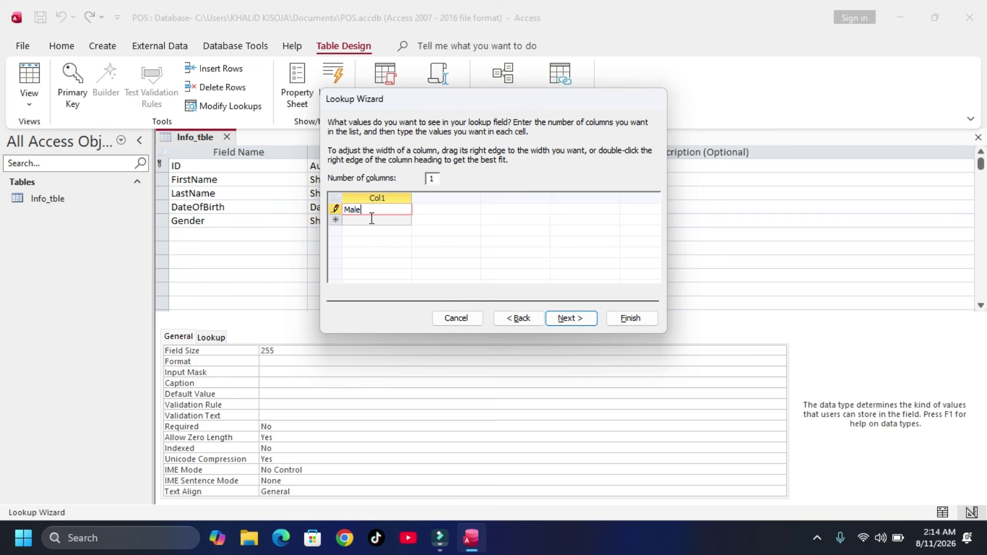
pyautogui.click(371, 218)
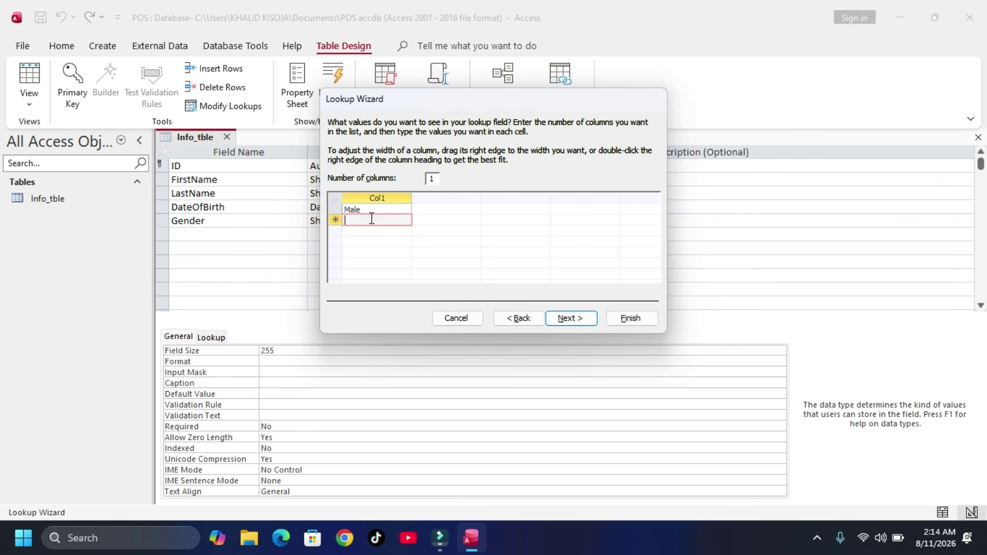
pyautogui.write('Female')
pyautogui.click(586, 320)
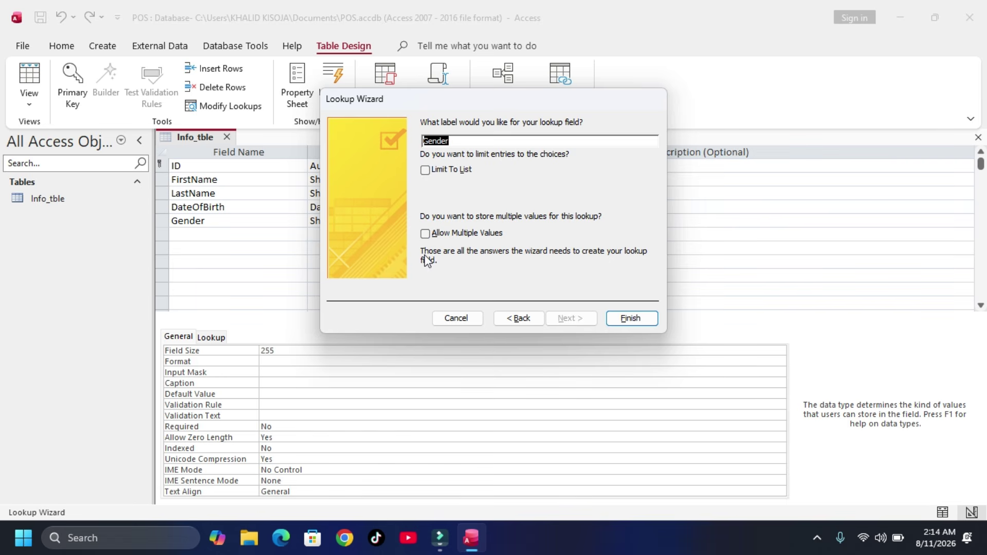
pyautogui.click(616, 319)
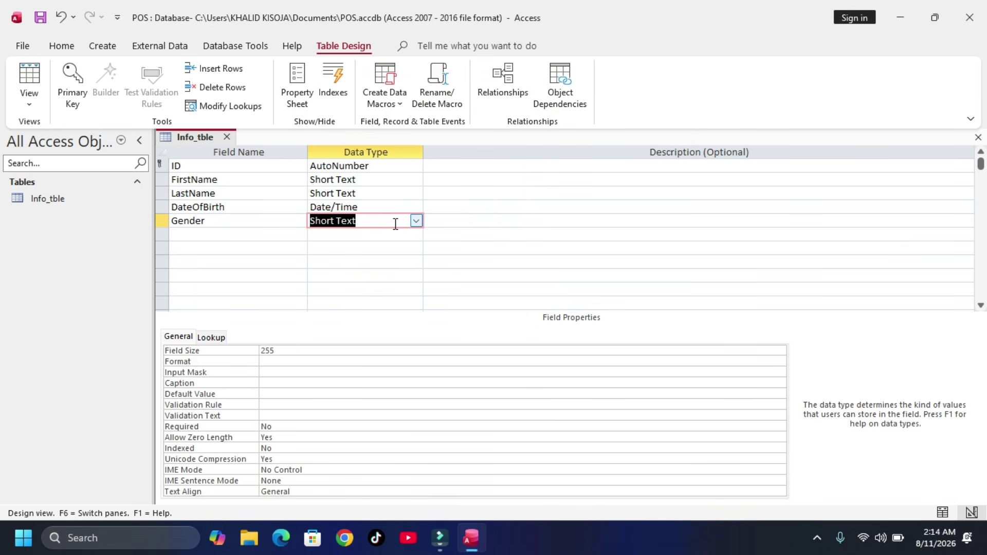
pyautogui.click(394, 222)
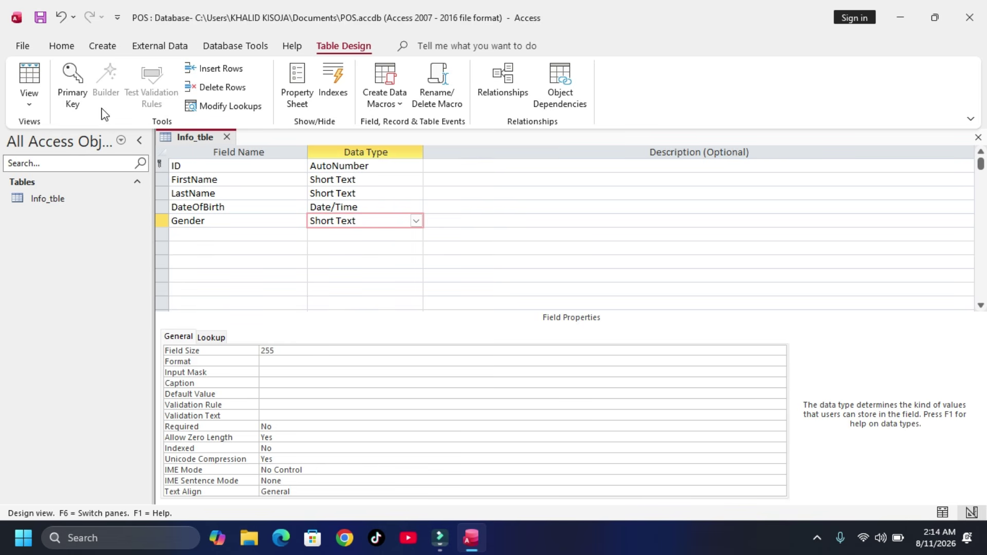
# Save the Info_tble design and switch the table to Datasheet View
pyautogui.click(29, 106)
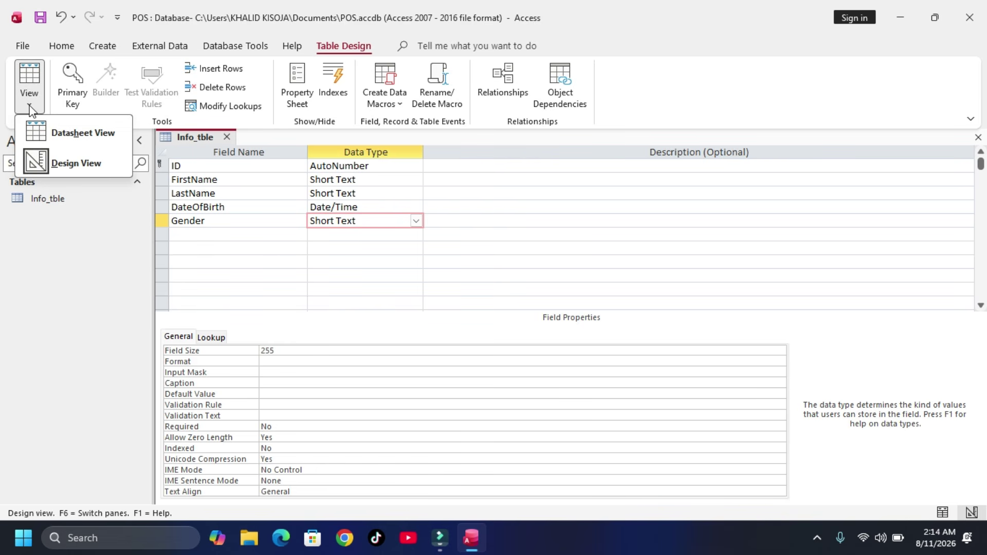
pyautogui.click(66, 133)
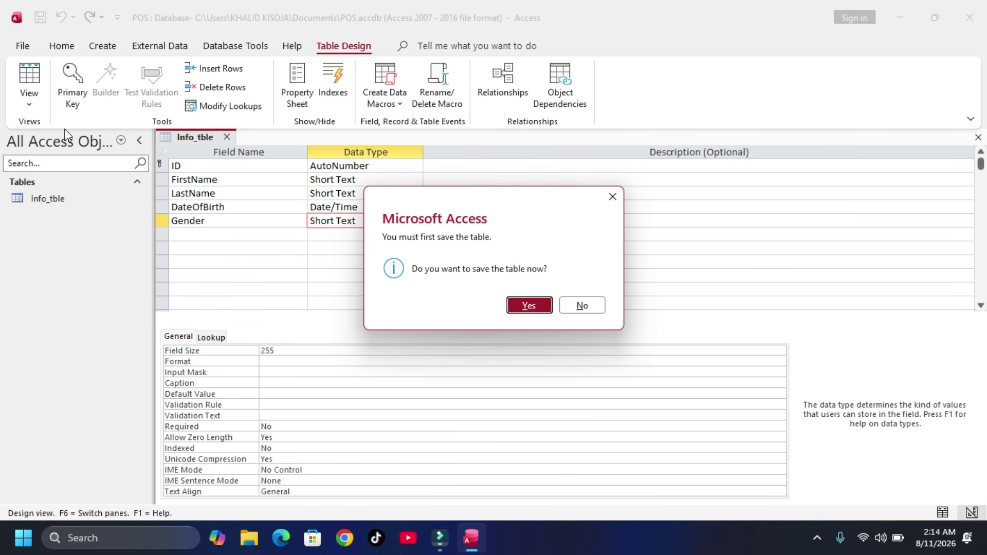
pyautogui.click(529, 307)
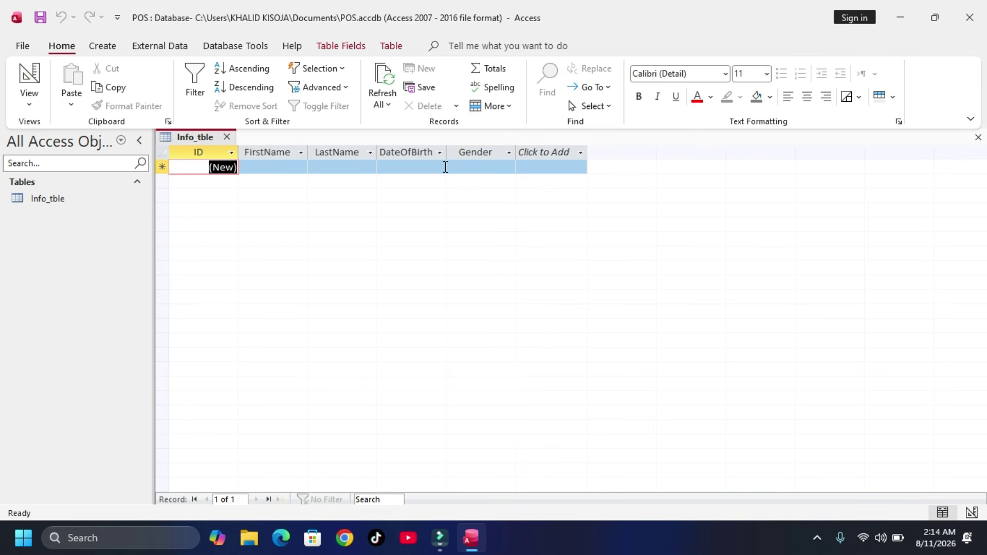
# Check the date picker of the DateOfBirth column and the lookup list of the Gender column in the new record
pyautogui.click(425, 164)
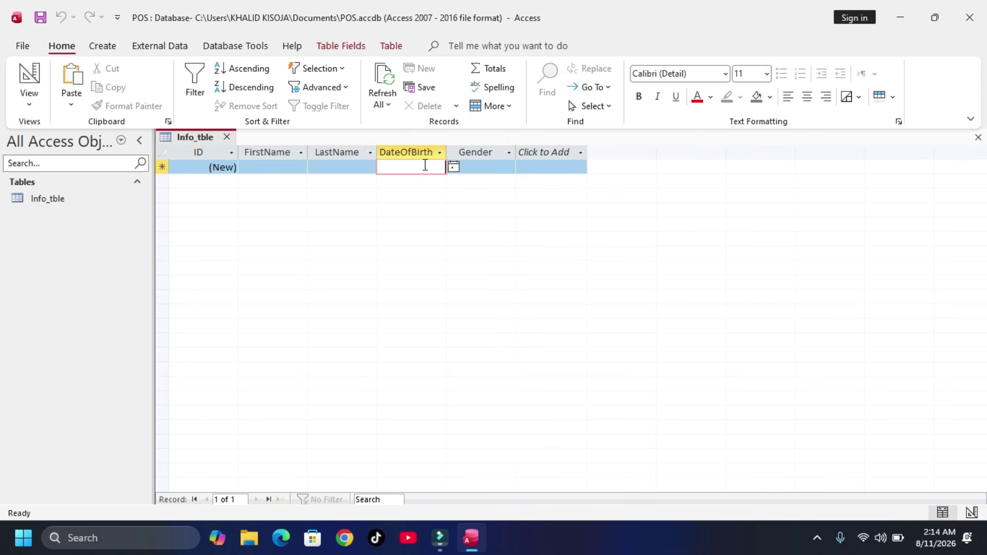
pyautogui.click(454, 167)
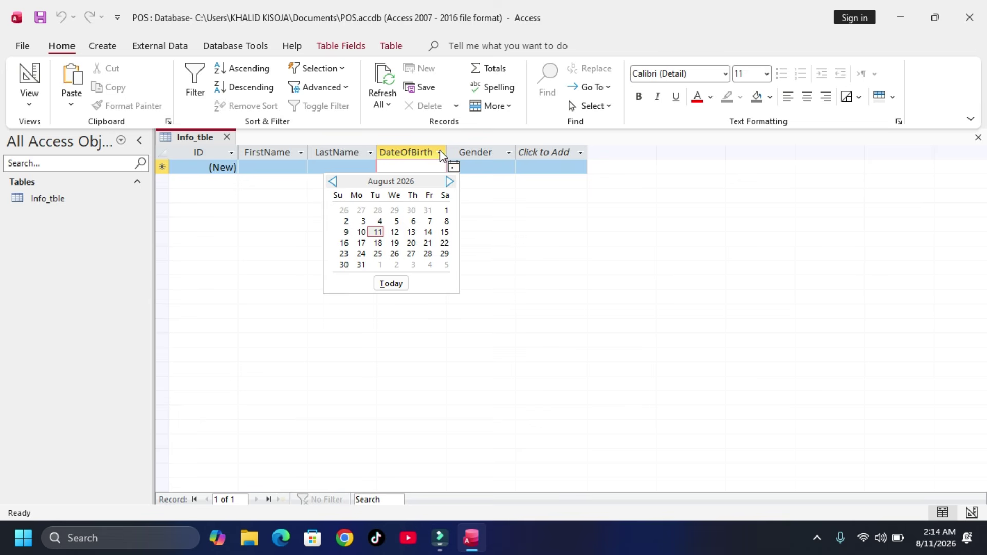
pyautogui.click(452, 167)
pyautogui.click(475, 168)
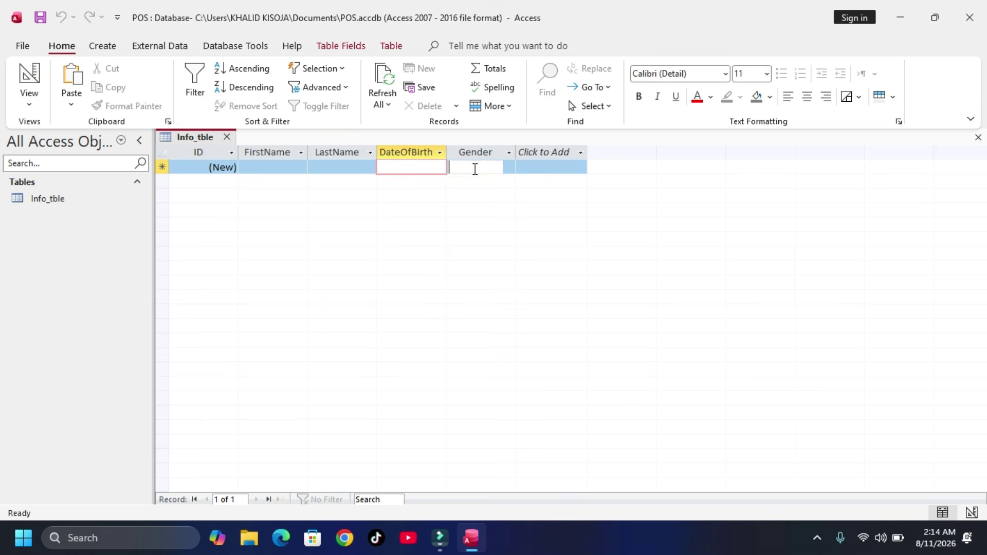
pyautogui.click(507, 168)
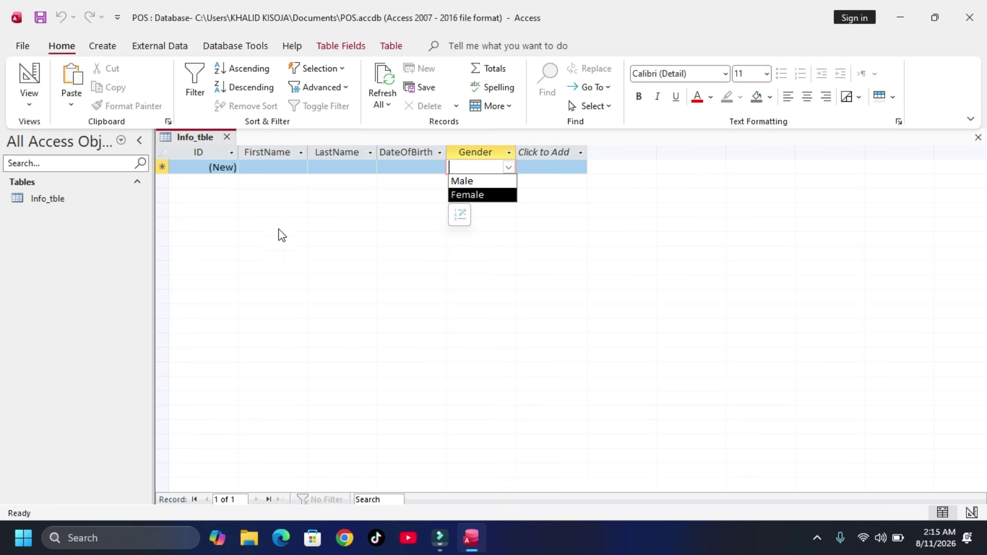
pyautogui.click(302, 224)
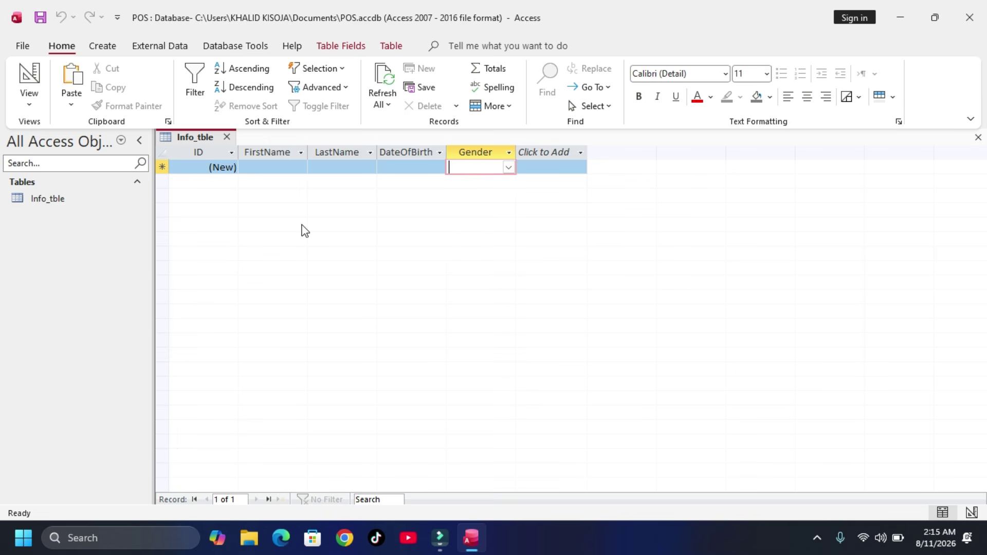
# Return the table to Design View and add a DateOfPurchase field below Gender with the Date/Time data type
pyautogui.click(29, 104)
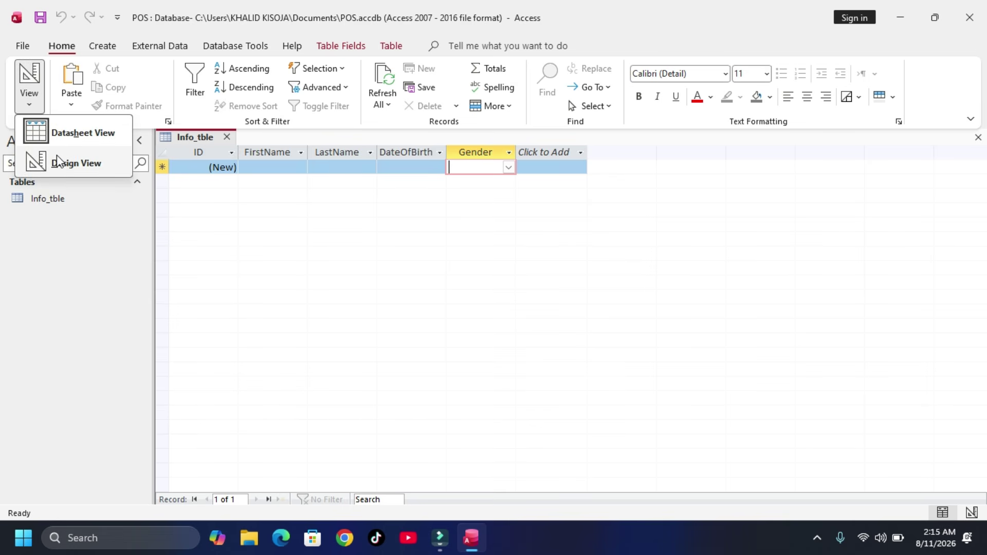
pyautogui.click(76, 163)
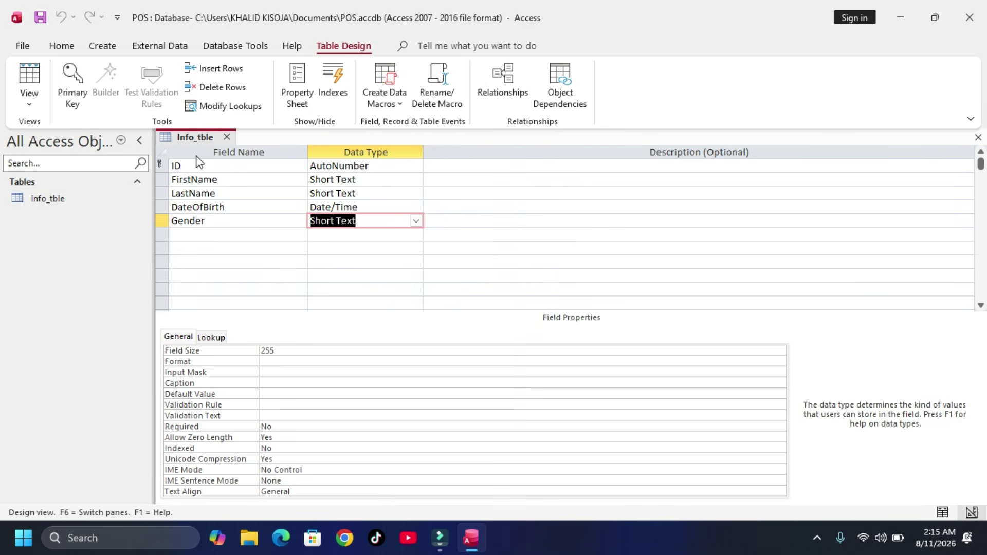
pyautogui.click(277, 235)
pyautogui.press('alt')
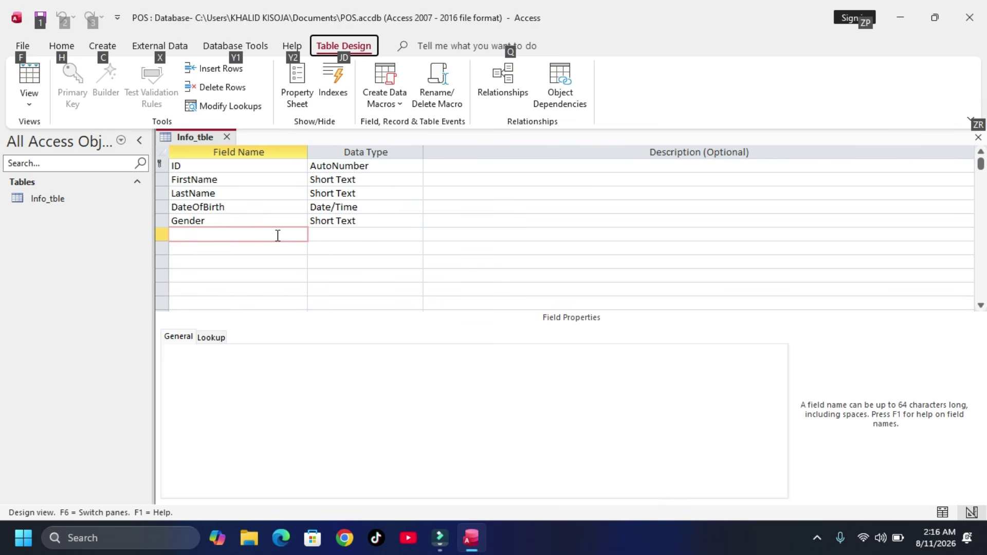
pyautogui.press('alt')
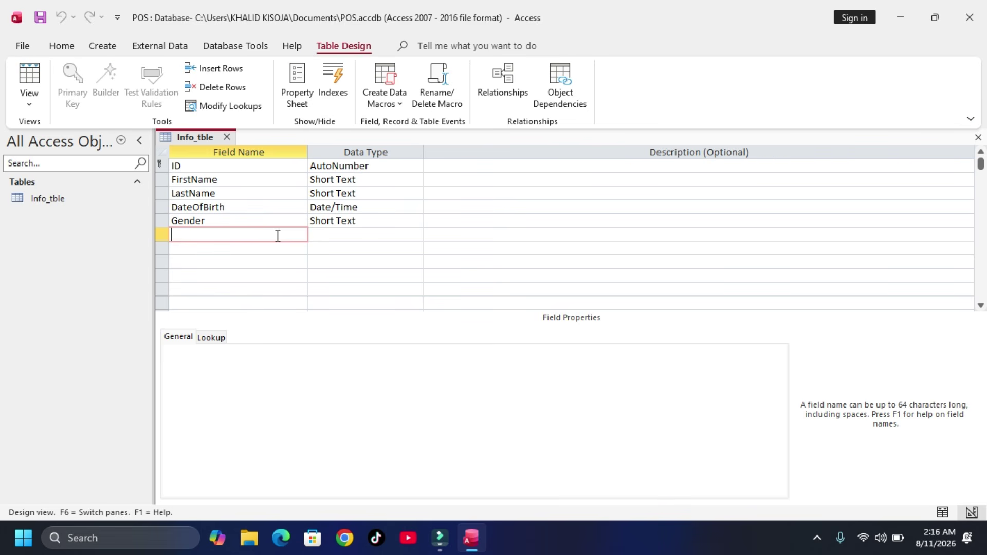
pyautogui.write('DateOfPurchase')
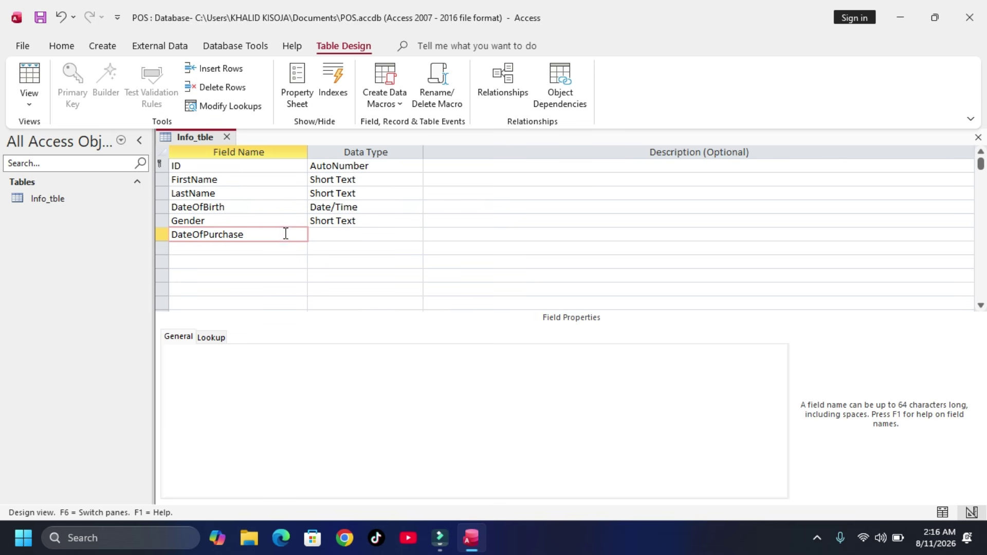
pyautogui.click(351, 234)
pyautogui.click(416, 234)
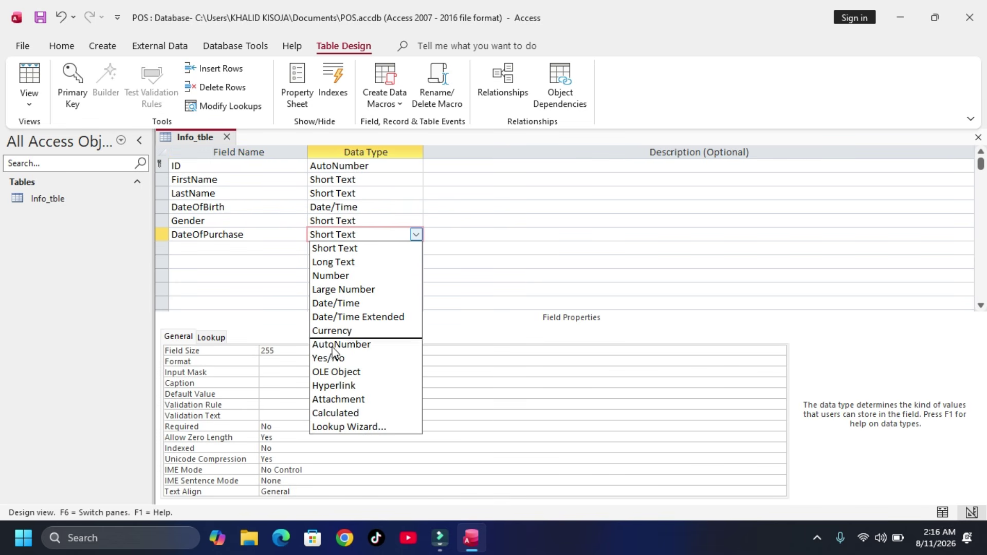
pyautogui.click(331, 303)
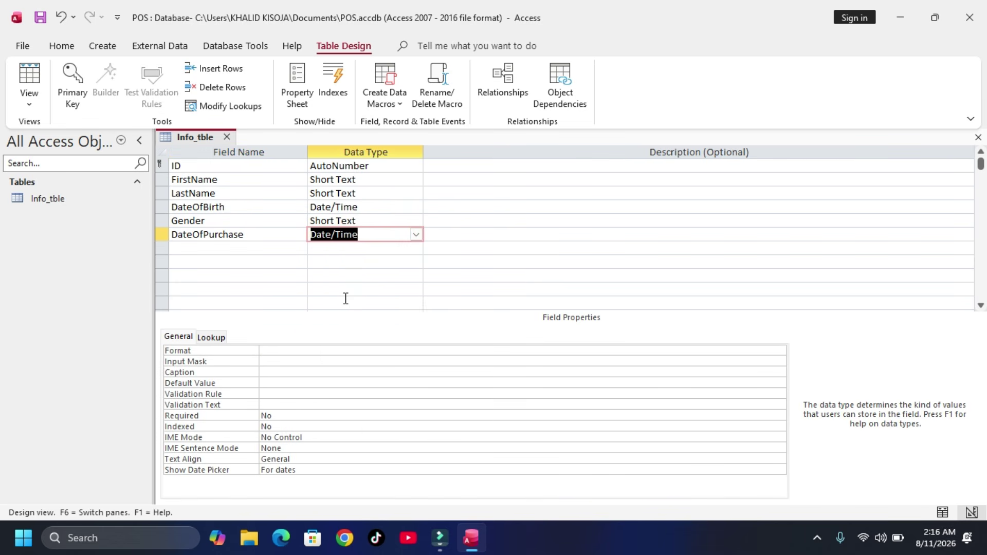
# Add the fields ProductPurchased and Casheer below DateOfPurchase, both with the Short Text data type
pyautogui.click(260, 248)
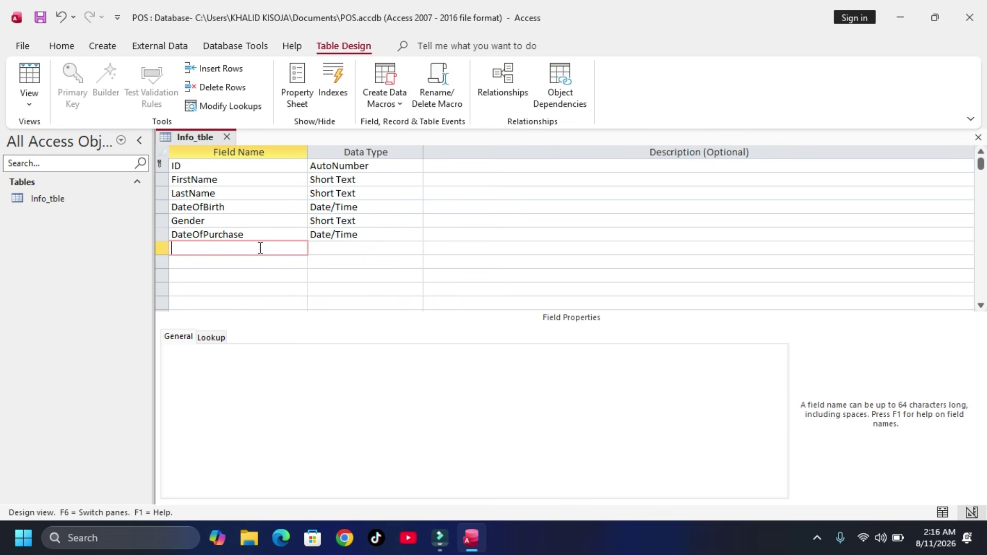
pyautogui.write('ProductPurchased')
pyautogui.click(321, 247)
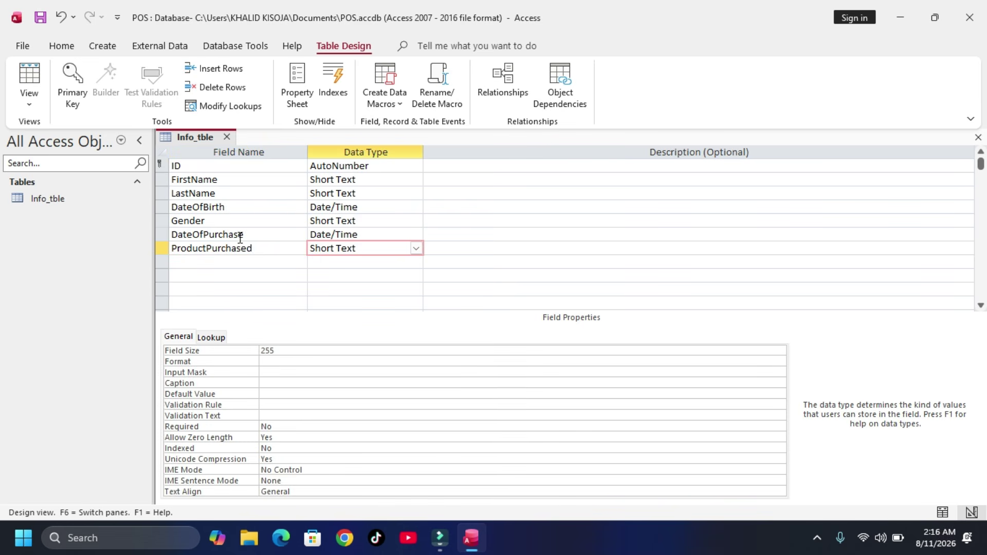
pyautogui.click(214, 261)
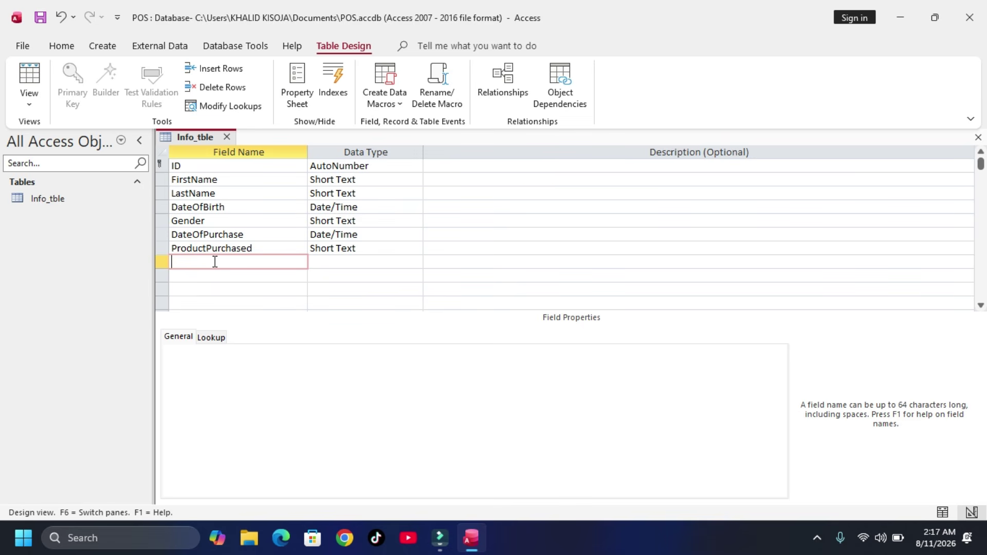
pyautogui.write('Casheer')
pyautogui.click(365, 259)
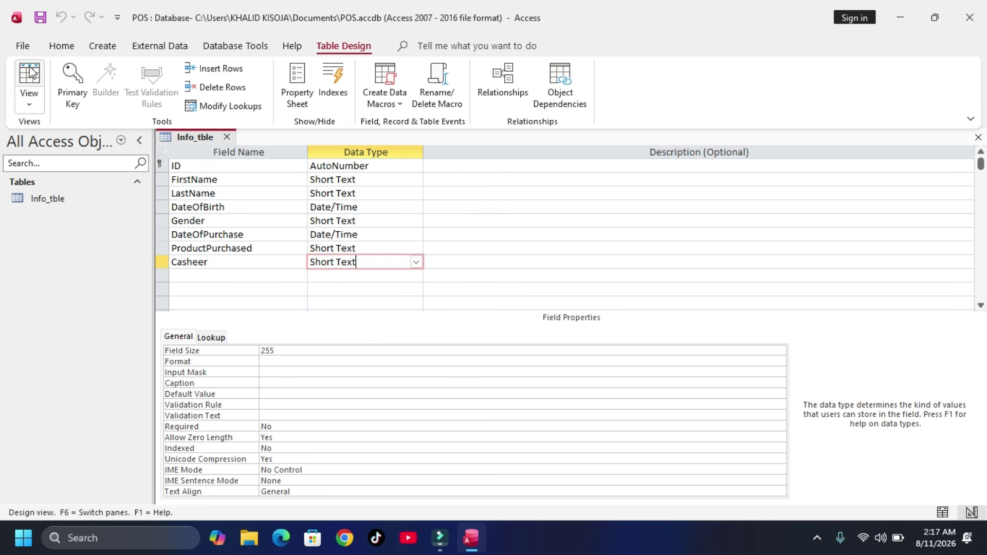
# Save the table, switch it to Datasheet View and go through its columns from FirstName to Casheer
pyautogui.click(31, 100)
pyautogui.click(67, 133)
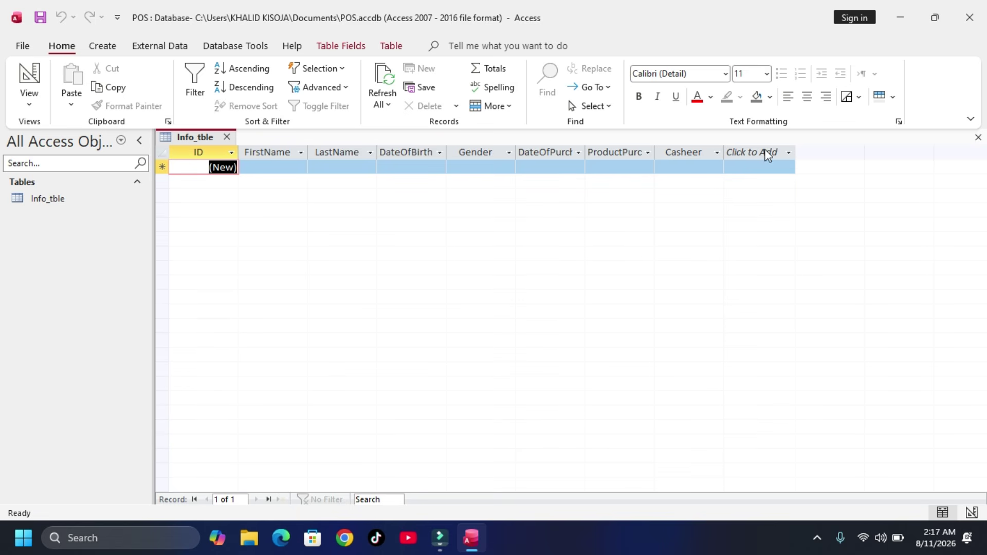
pyautogui.click(290, 169)
pyautogui.click(343, 169)
pyautogui.click(412, 168)
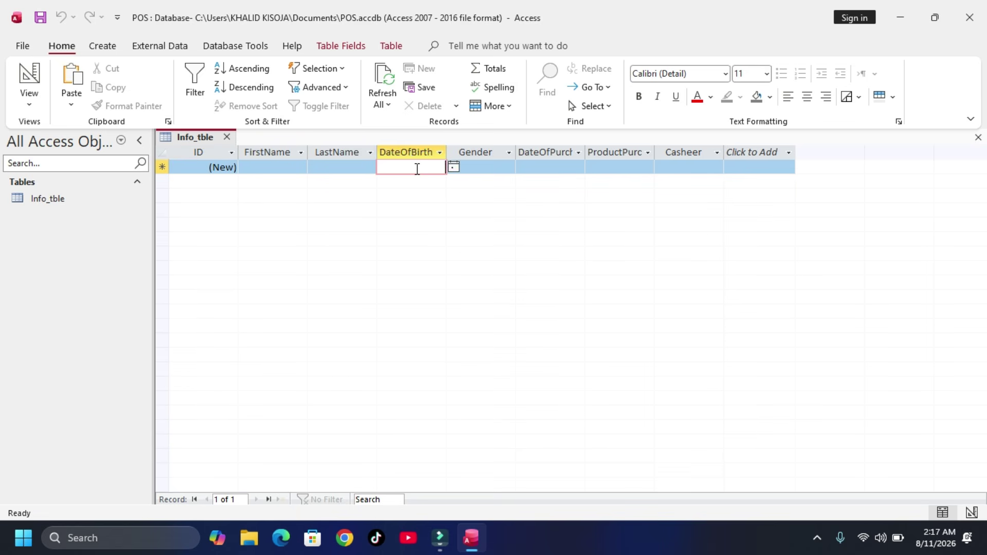
pyautogui.click(473, 170)
pyautogui.click(522, 170)
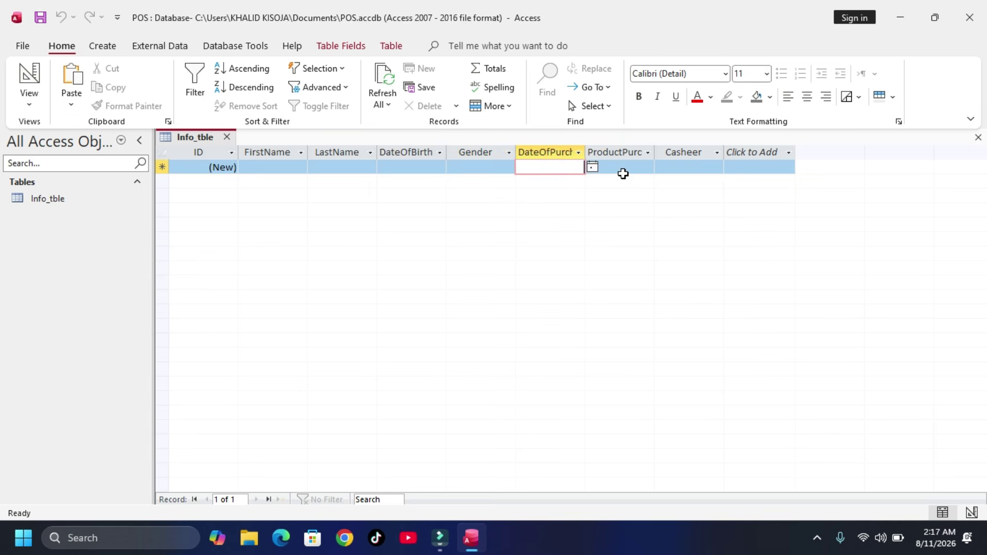
pyautogui.click(629, 171)
pyautogui.click(683, 169)
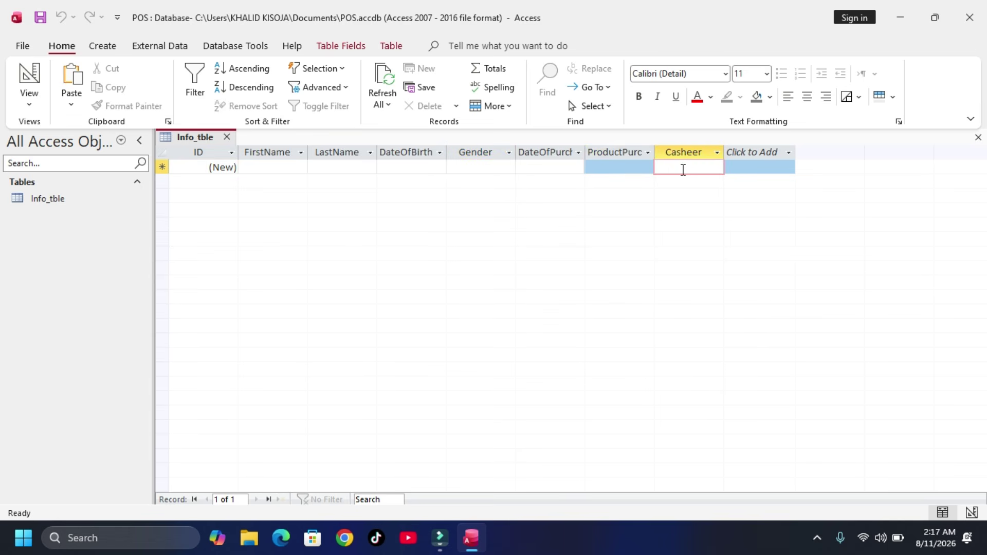
pyautogui.click(631, 170)
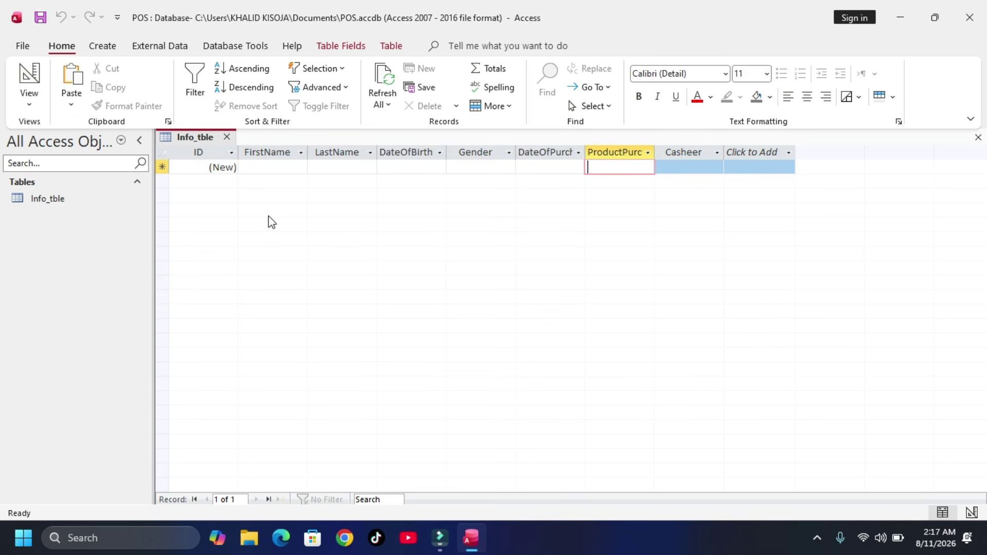
# Reopen the table in Design View and review the field names from ProductPurchased up to FirstName
pyautogui.click(30, 105)
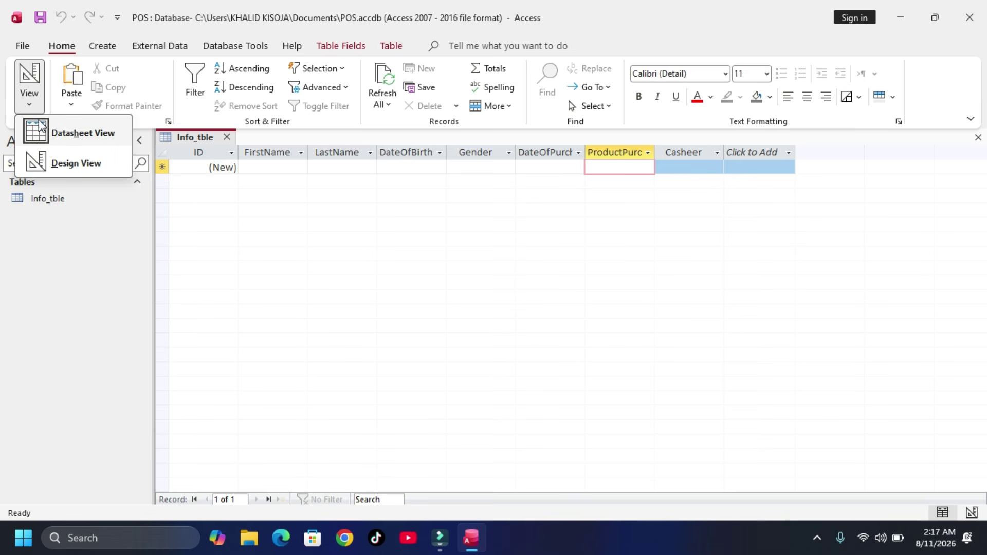
pyautogui.click(45, 163)
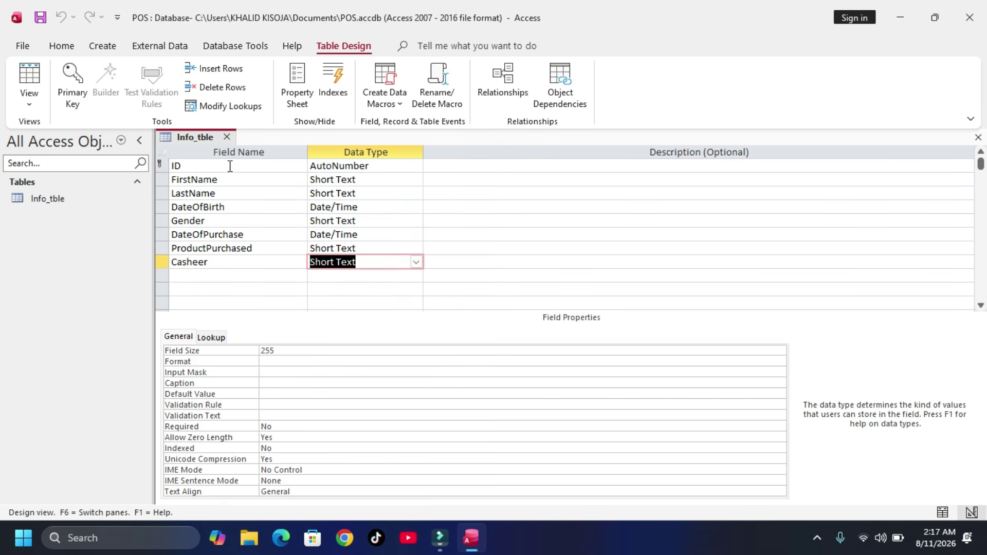
pyautogui.click(256, 249)
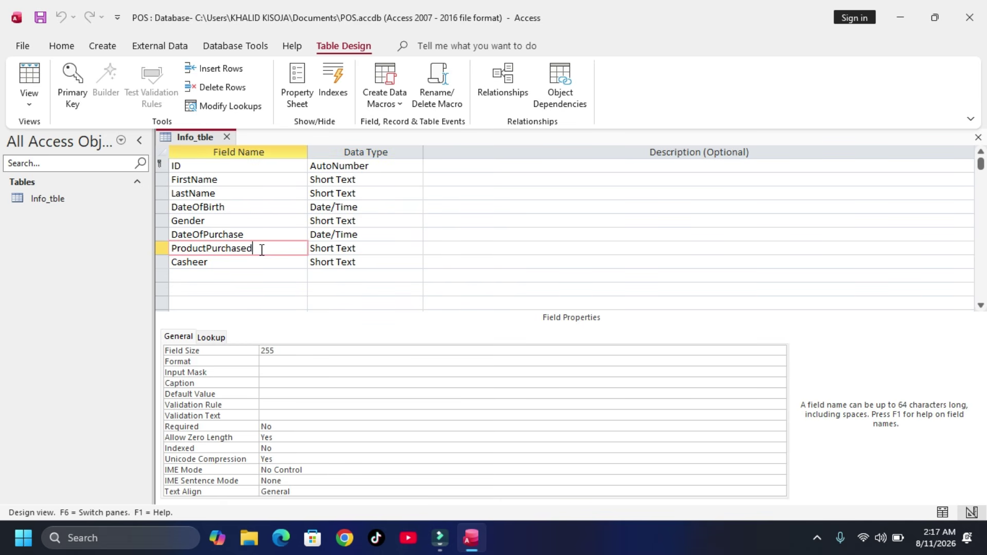
pyautogui.click(256, 235)
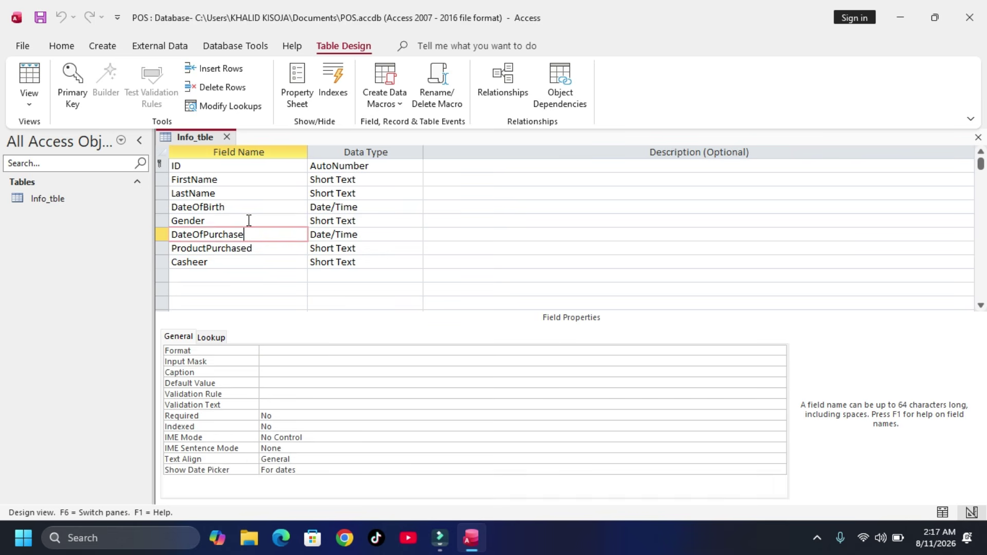
pyautogui.click(249, 221)
pyautogui.click(247, 208)
pyautogui.click(244, 194)
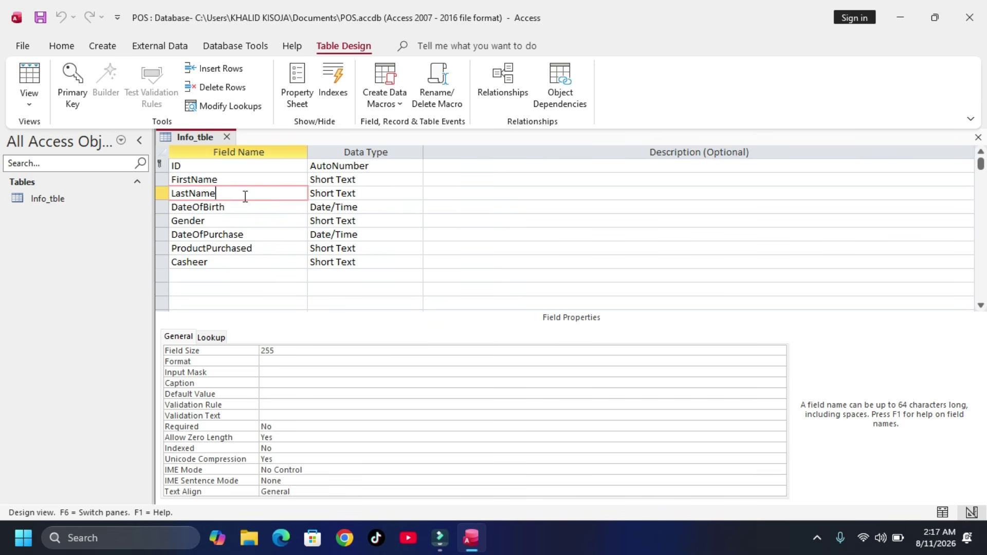
pyautogui.click(245, 181)
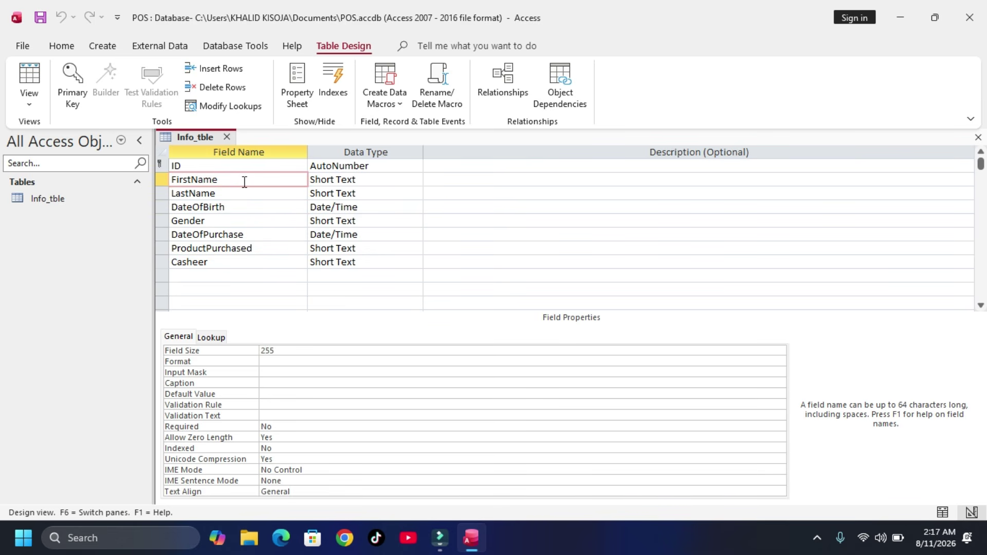
# Review the data types of the fields from FirstName to DateOfPurchase and the optional description cells beside them
pyautogui.click(384, 180)
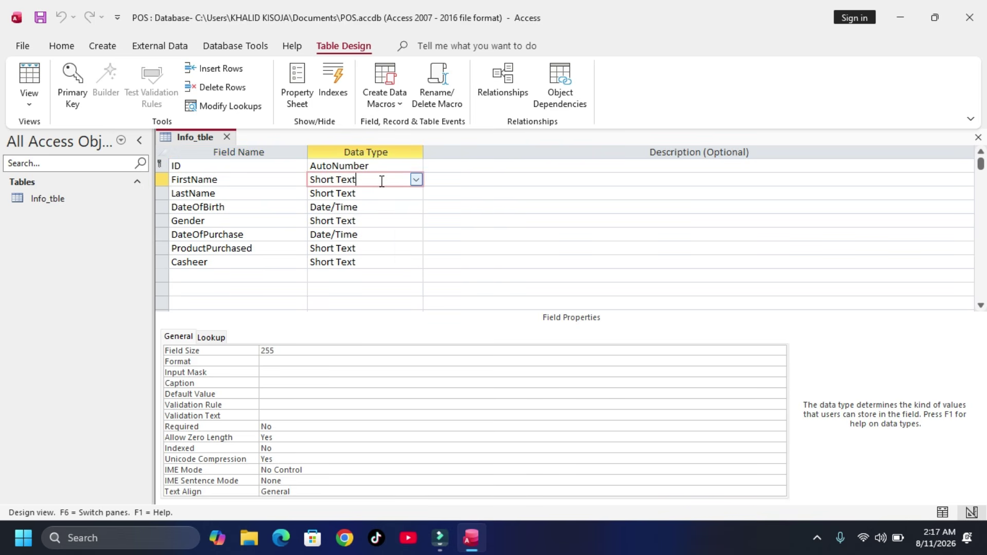
pyautogui.click(381, 193)
pyautogui.click(382, 206)
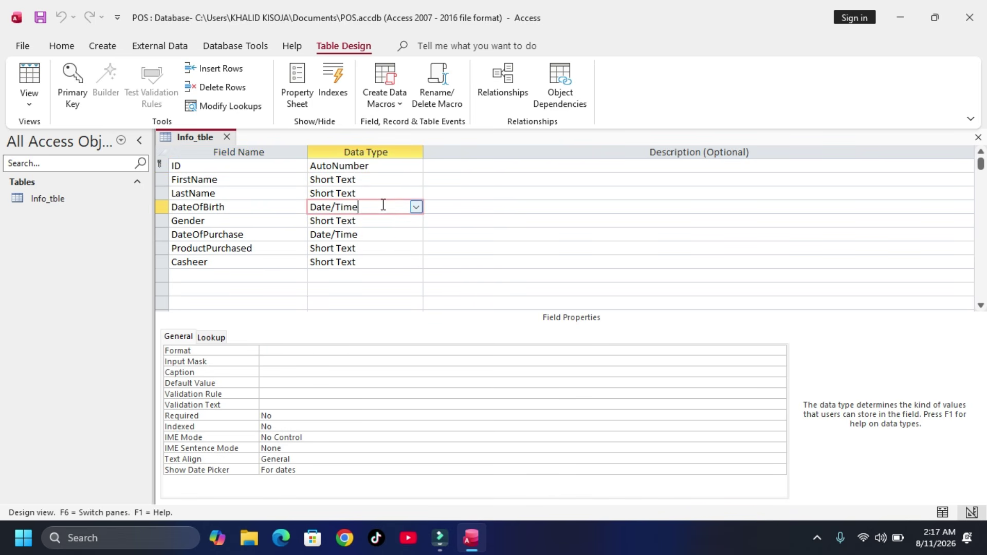
pyautogui.click(383, 219)
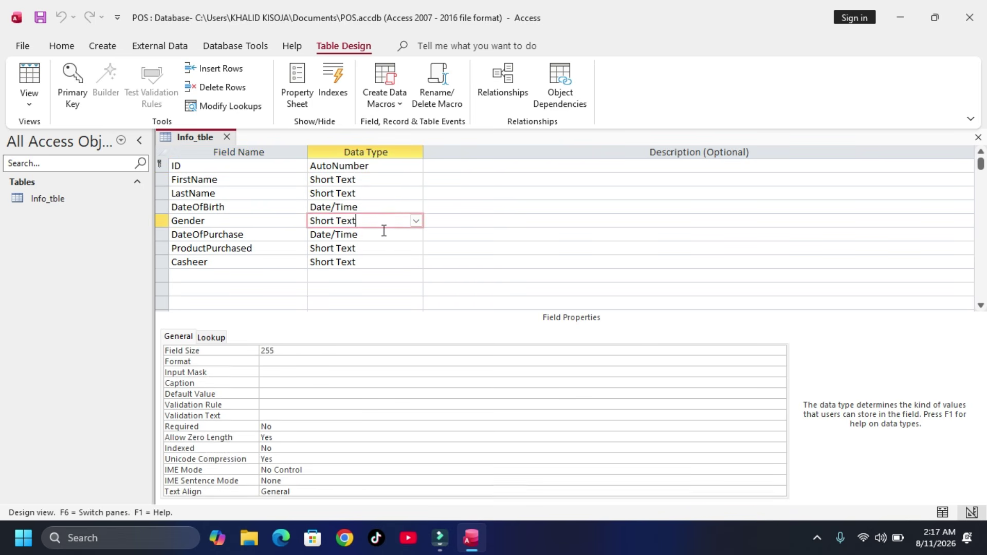
pyautogui.click(383, 231)
pyautogui.click(495, 222)
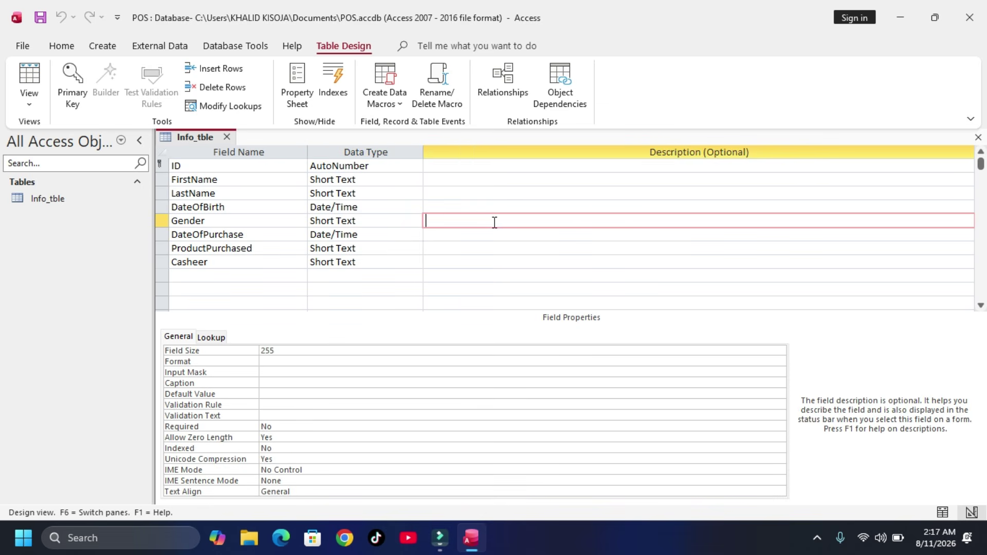
pyautogui.click(479, 205)
pyautogui.click(478, 196)
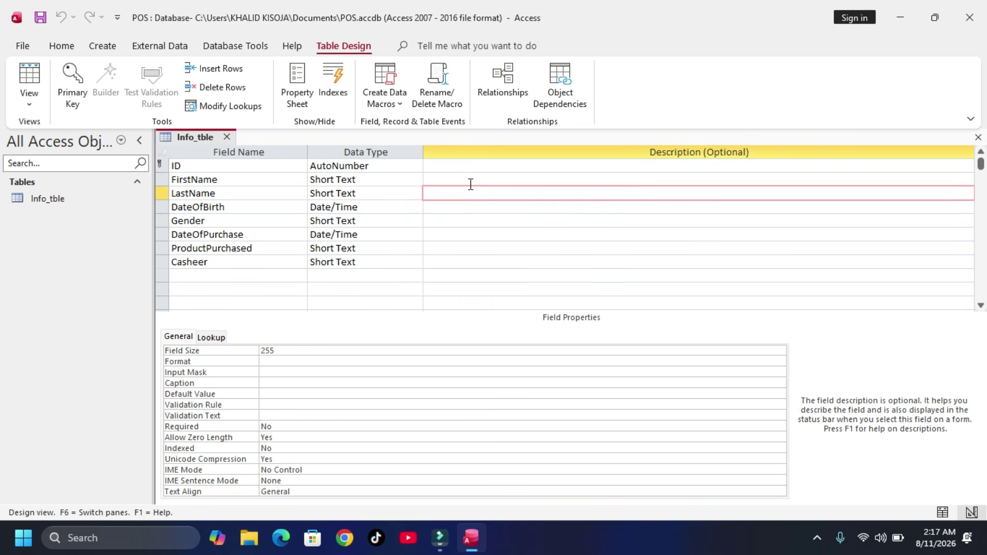
# Enter "Jaza Taarifa za jina la kwanza la mteja" as the description of the FirstName field
pyautogui.click(465, 181)
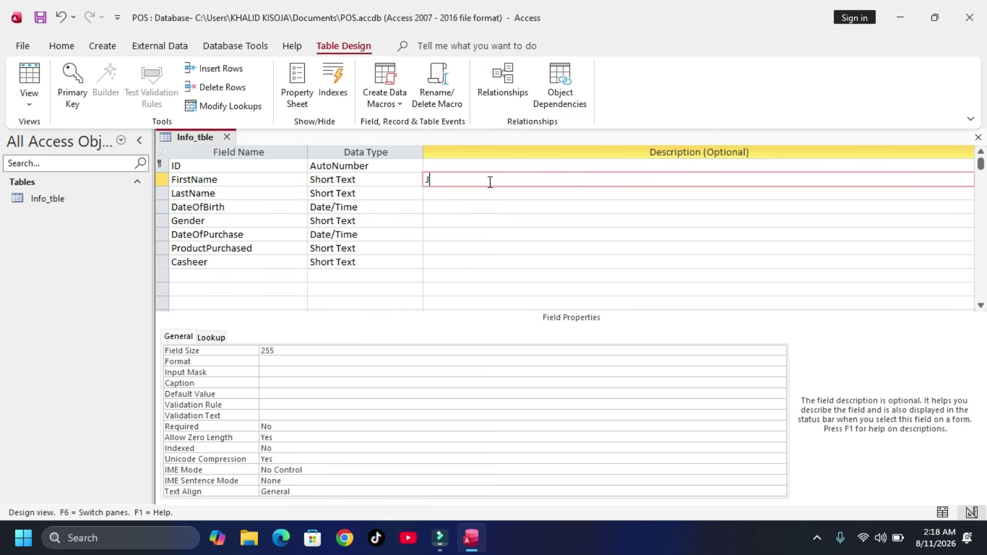
pyautogui.write('aza Taarifa za jina la kwanza la mte')
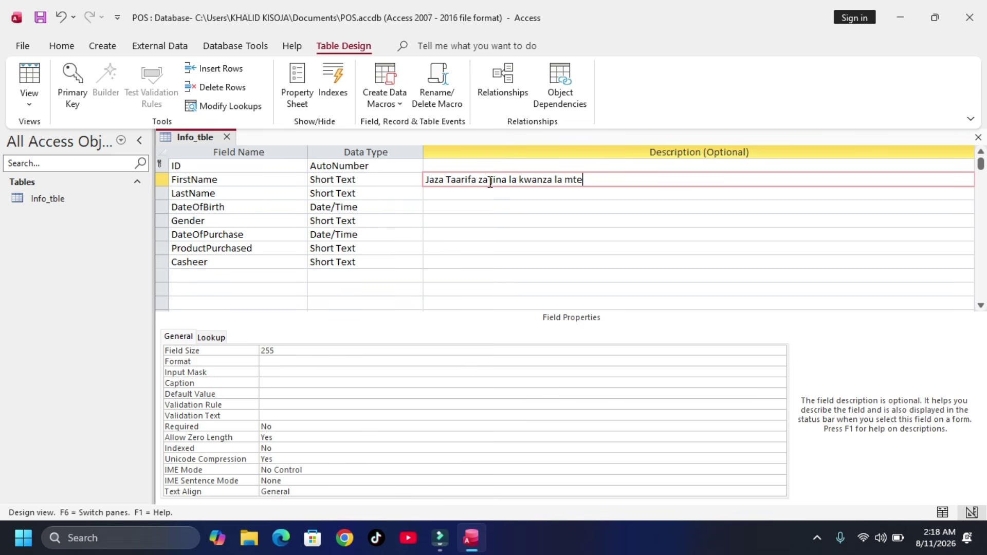
pyautogui.write('ja')
# Copy the FirstName description to LastName and change its wording to "Jaza Taarifa za jina la Ukoo la mteja"
pyautogui.moveTo(605, 184); pyautogui.dragTo(383, 176)
pyautogui.hotkey('ctrl', 'c')
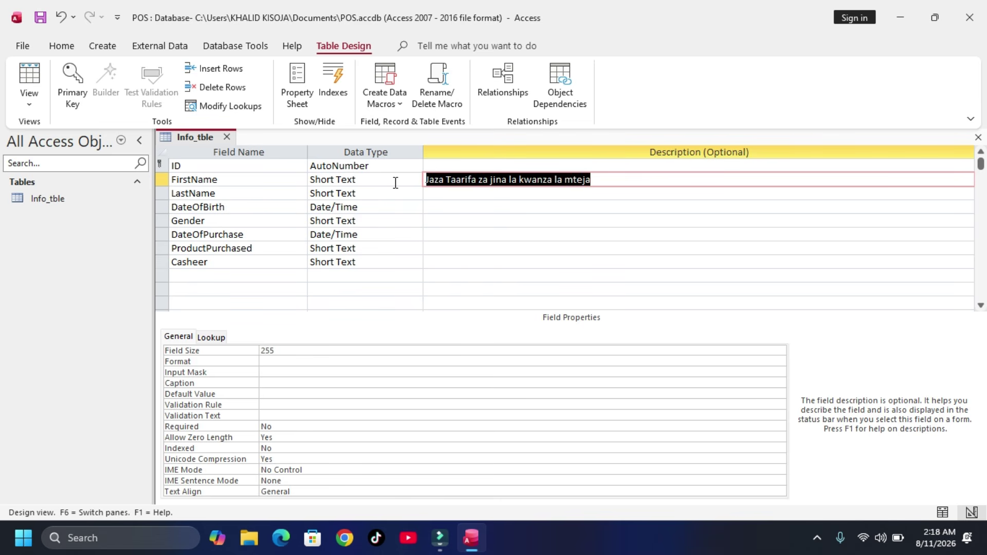
pyautogui.click(439, 192)
pyautogui.hotkey('ctrl', 'v')
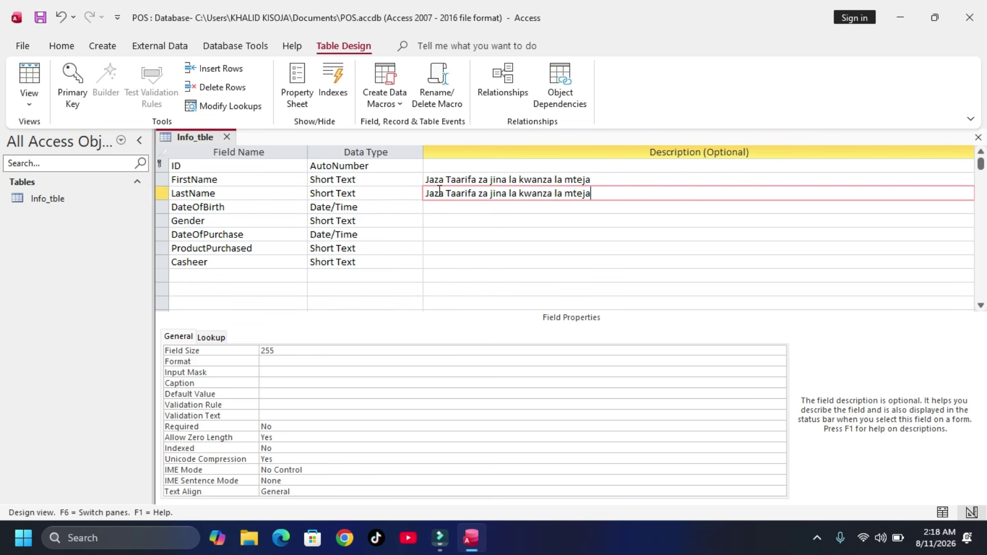
pyautogui.click(554, 193)
pyautogui.press('BackSpace')
pyautogui.press('BackSpace')
pyautogui.press('BackSpace')
pyautogui.press('BackSpace')
pyautogui.press('BackSpace')
pyautogui.press('BackSpace')
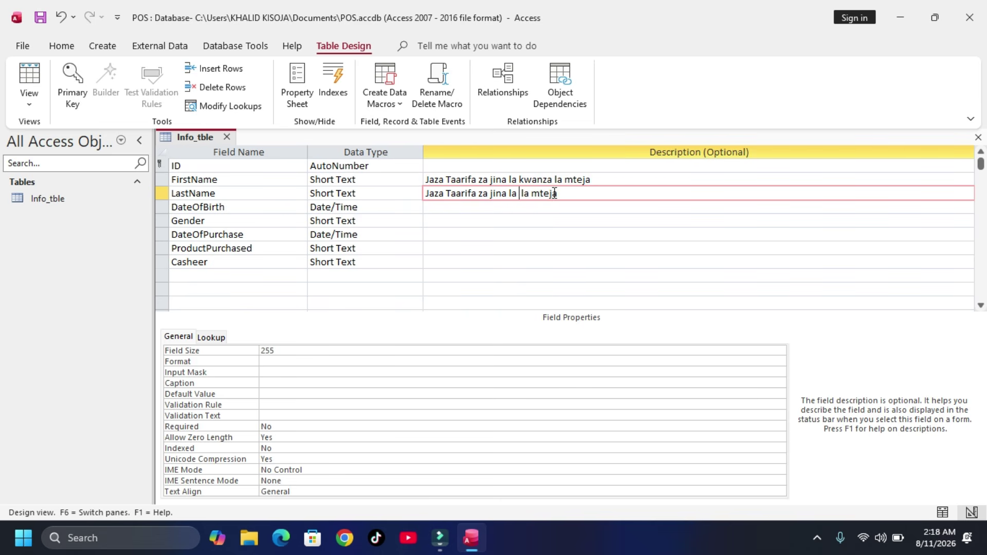
pyautogui.write('Ukoo')
# Describe the DateOfBirth field as "Andika tarehe ya kuzaliwa ya mteja"
pyautogui.click(553, 207)
pyautogui.write('A')
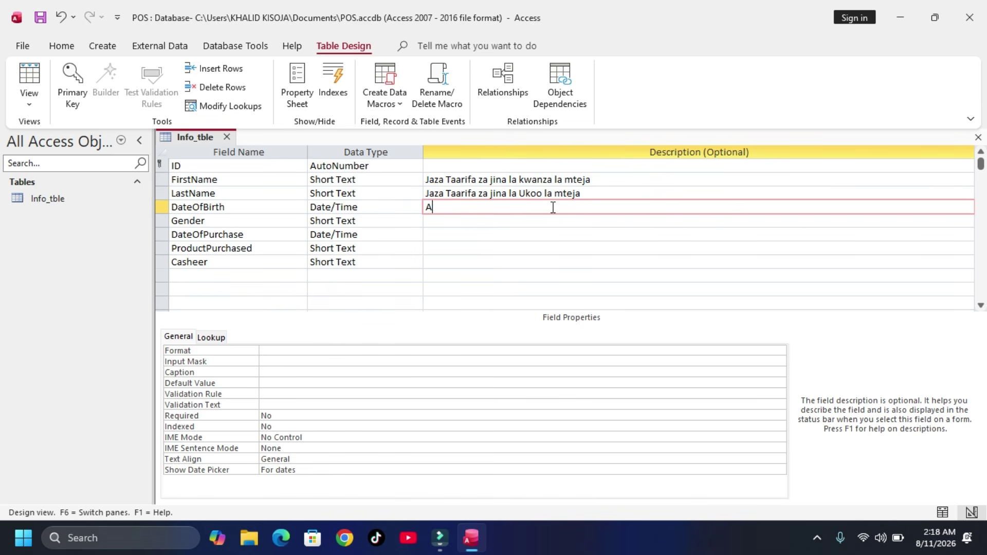
pyautogui.write('ndika tarehe ya kuzaliwa ')
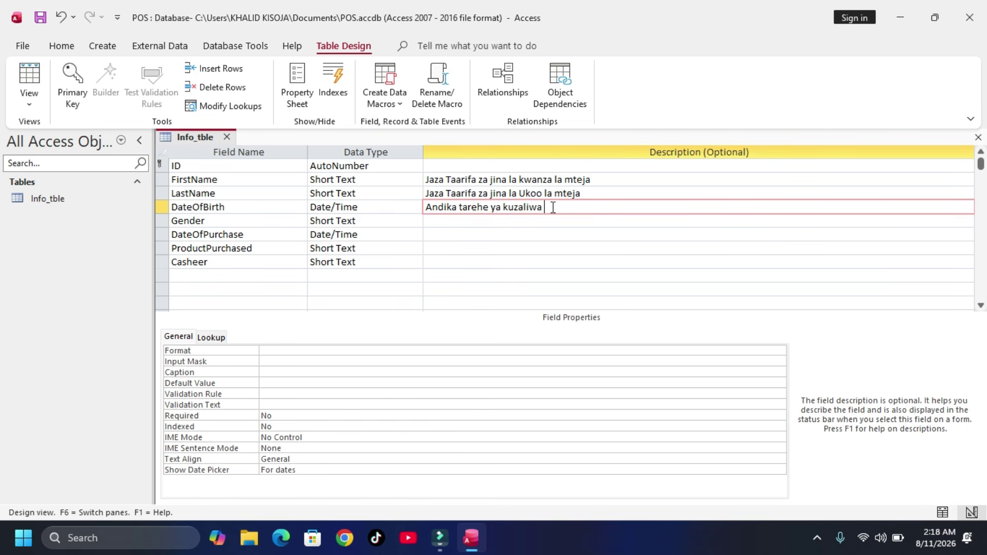
pyautogui.write('ya mteja')
# Give the Casheer field the description "Andika jina la casheer"
pyautogui.click(516, 257)
pyautogui.write('And')
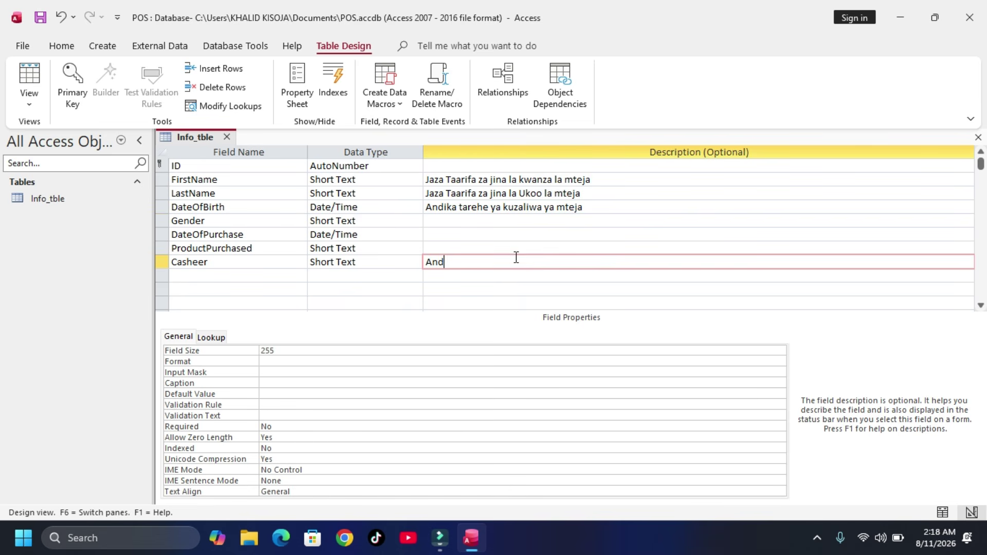
pyautogui.write('ika jina la casheer')
pyautogui.press('BackSpace')
pyautogui.press('BackSpace')
pyautogui.write('eer')
# Describe ProductPurchased as "Andika bidhaa iliyouzwa" and DateOfPurchase as "Andika tarehe ya manunuzi"
pyautogui.click(503, 248)
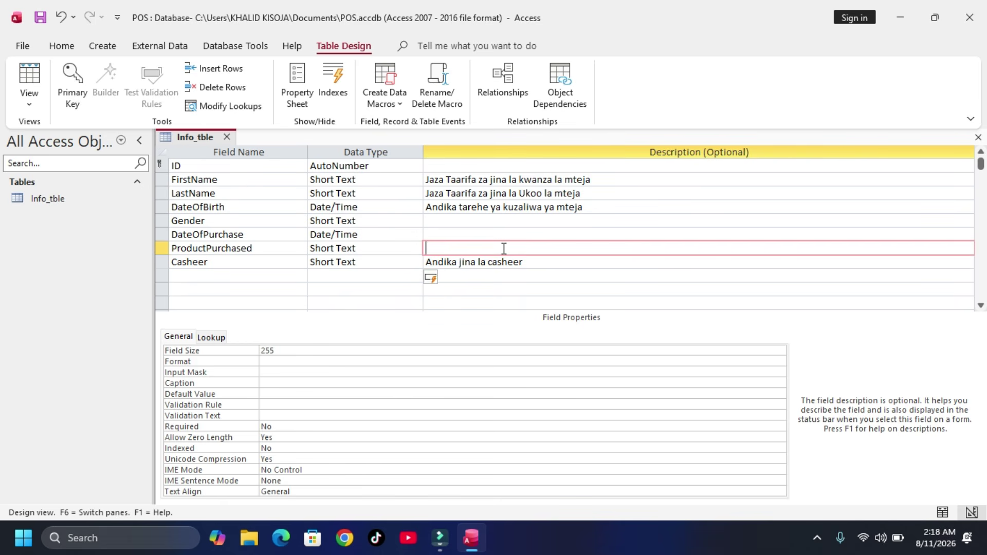
pyautogui.write('Andika bidhaa il')
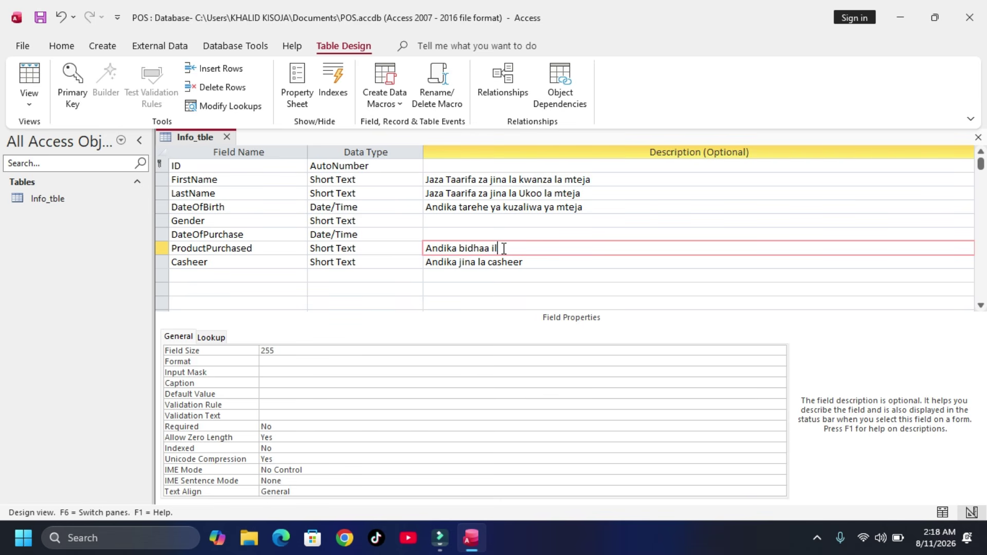
pyautogui.write('iyouzwa')
pyautogui.click(443, 235)
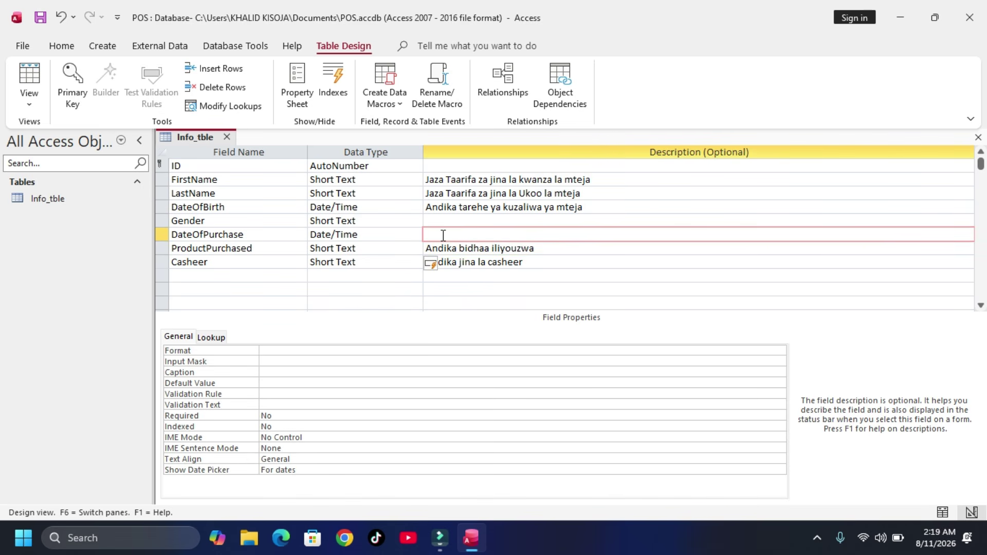
pyautogui.write('Andika tarehe ya mani')
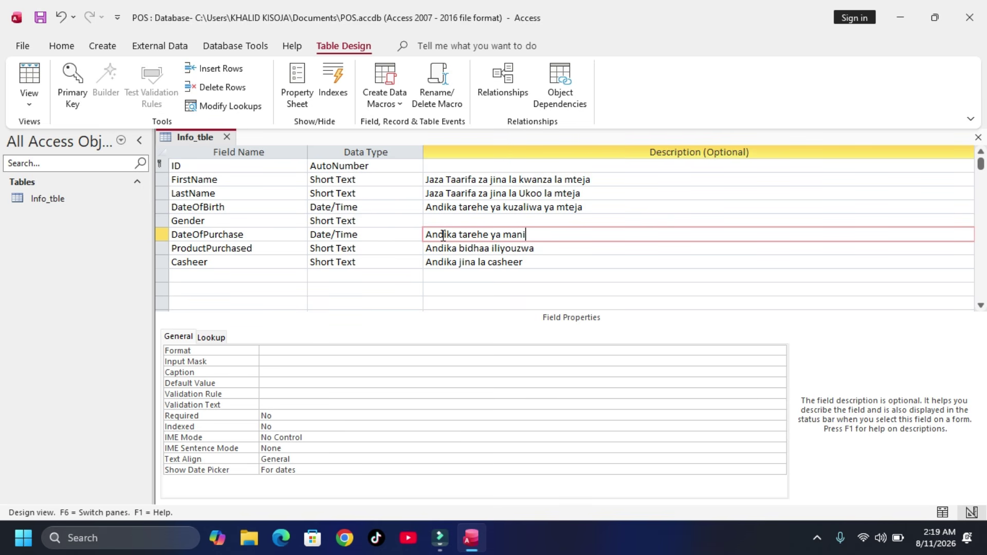
pyautogui.press('BackSpace')
pyautogui.write('unuzi')
# Enter "Chagua jinsia ya mteja" as the Gender field's description and save the table
pyautogui.click(439, 222)
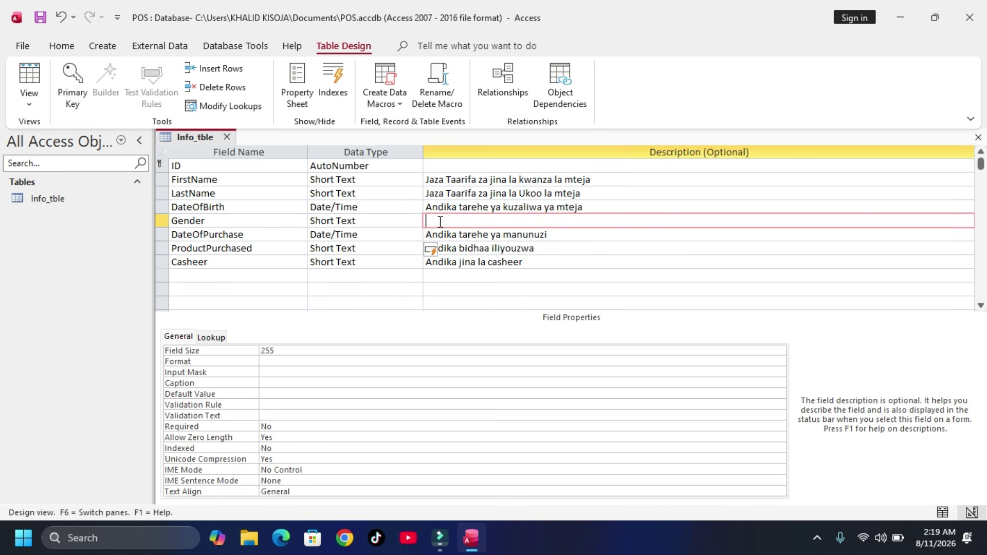
pyautogui.write('Chagua jinsia y')
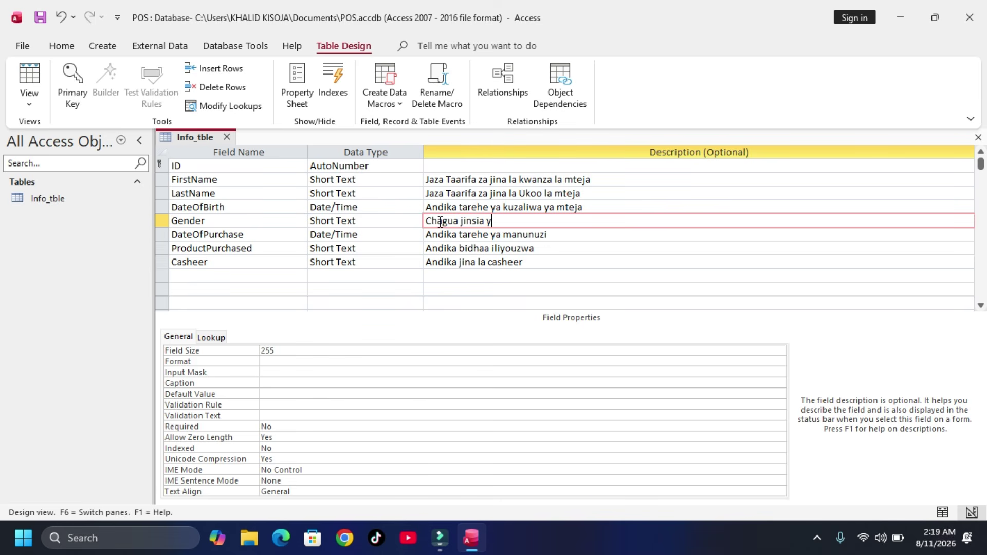
pyautogui.write('a mteja')
pyautogui.click(43, 24)
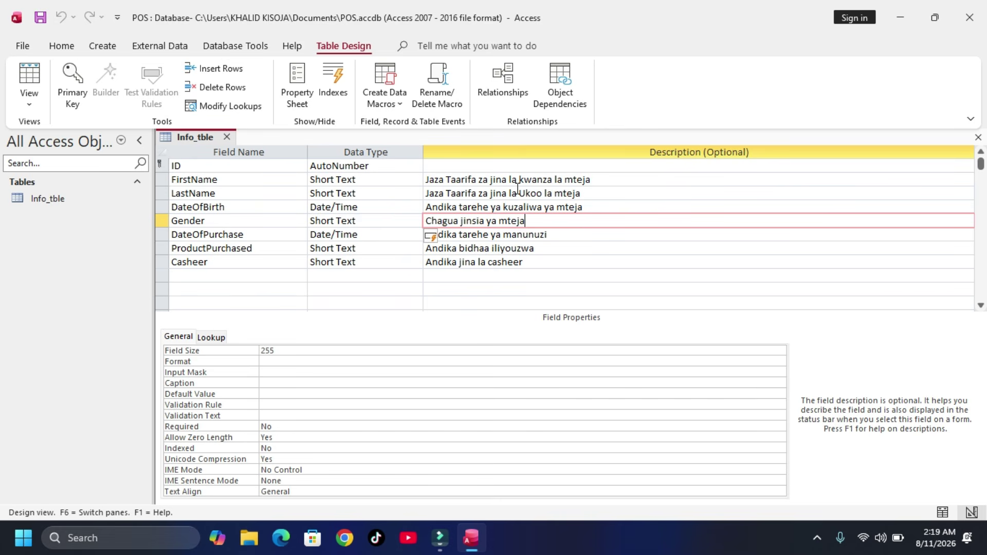
# Switch Info_tble to Datasheet View and select the empty FirstName cell of the new record
pyautogui.click(503, 198)
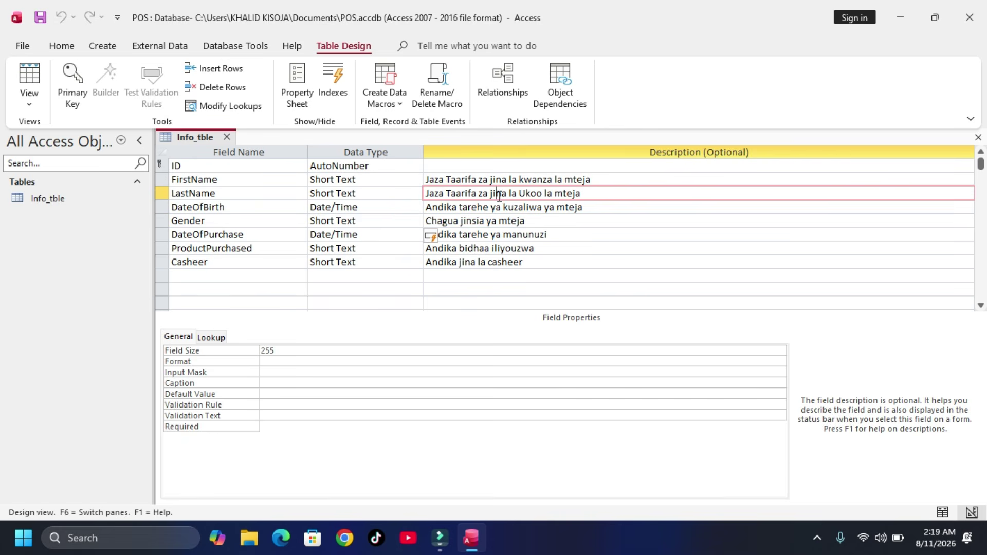
pyautogui.click(26, 79)
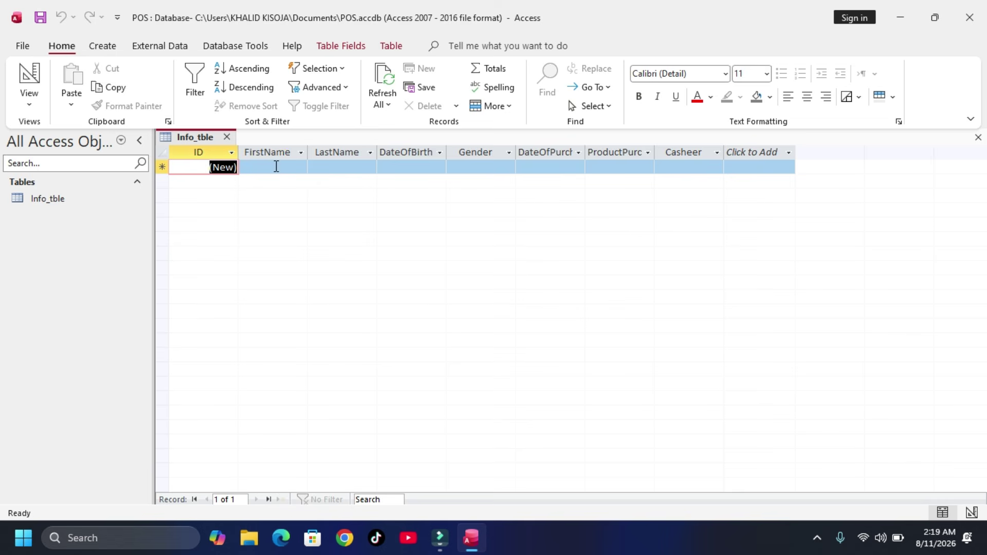
pyautogui.click(276, 166)
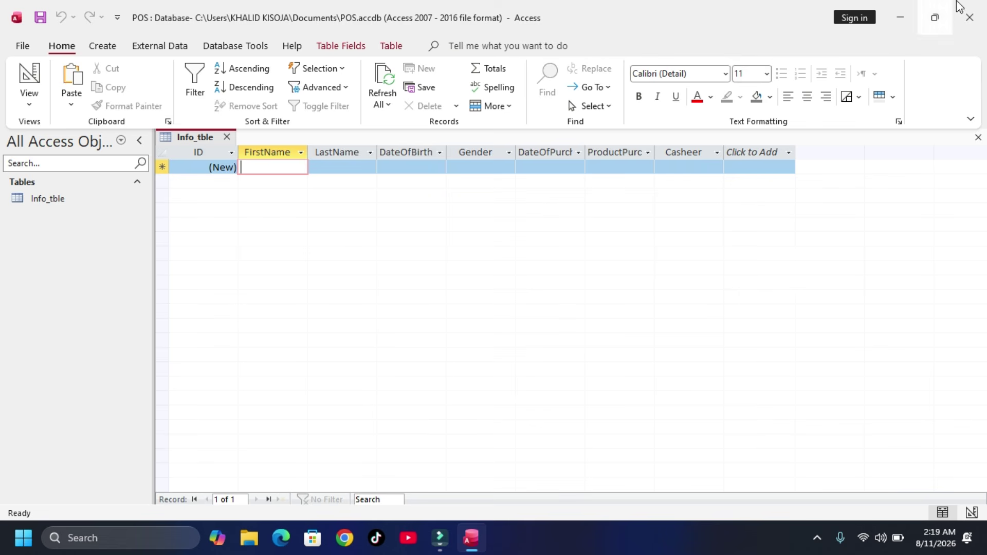
# Close Access, start it again, reopen the recent POS database and enable its content
pyautogui.click(979, 15)
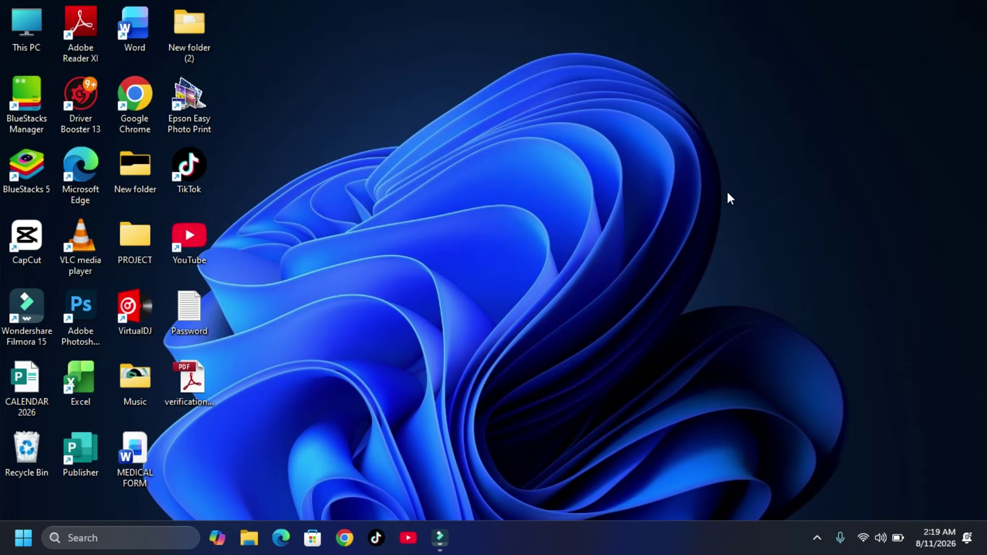
pyautogui.click(20, 543)
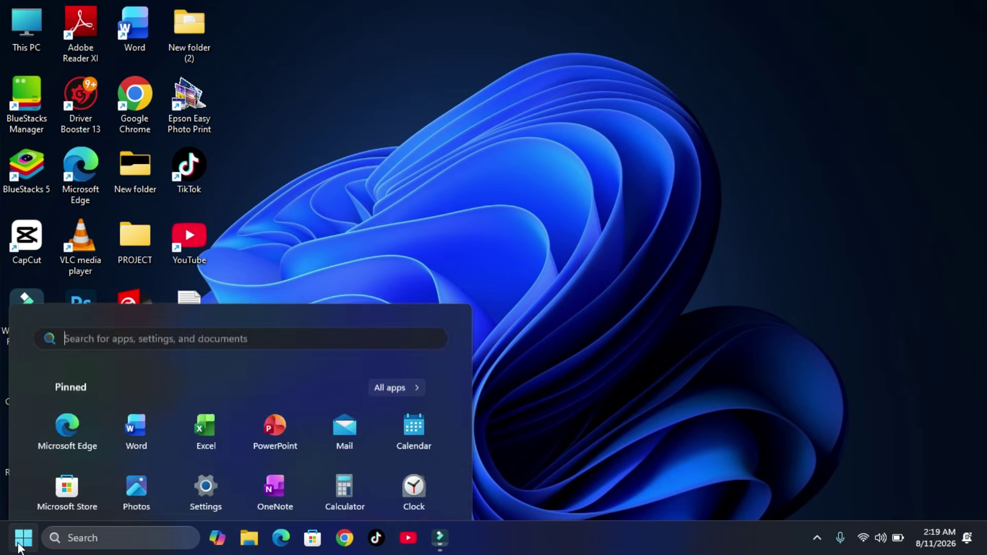
pyautogui.write('access')
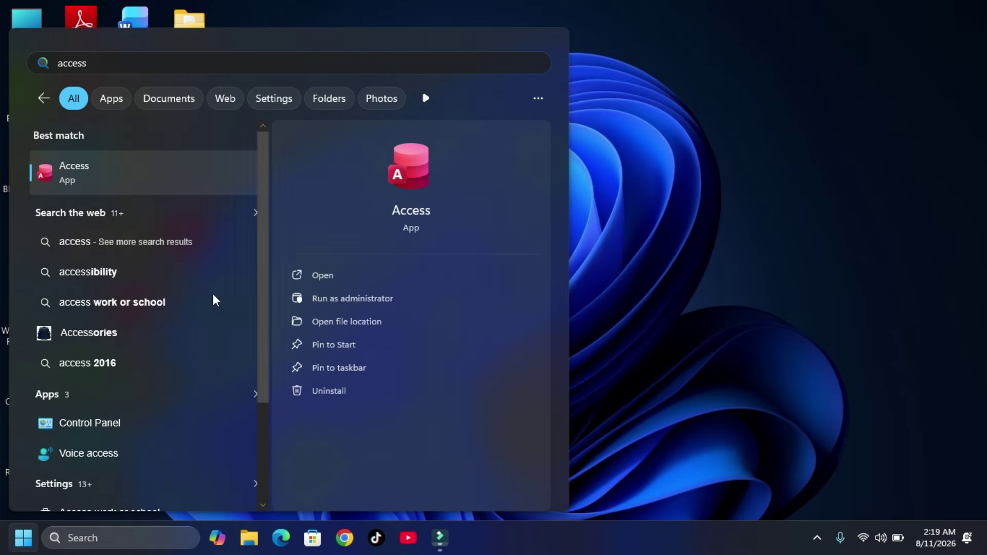
pyautogui.click(340, 276)
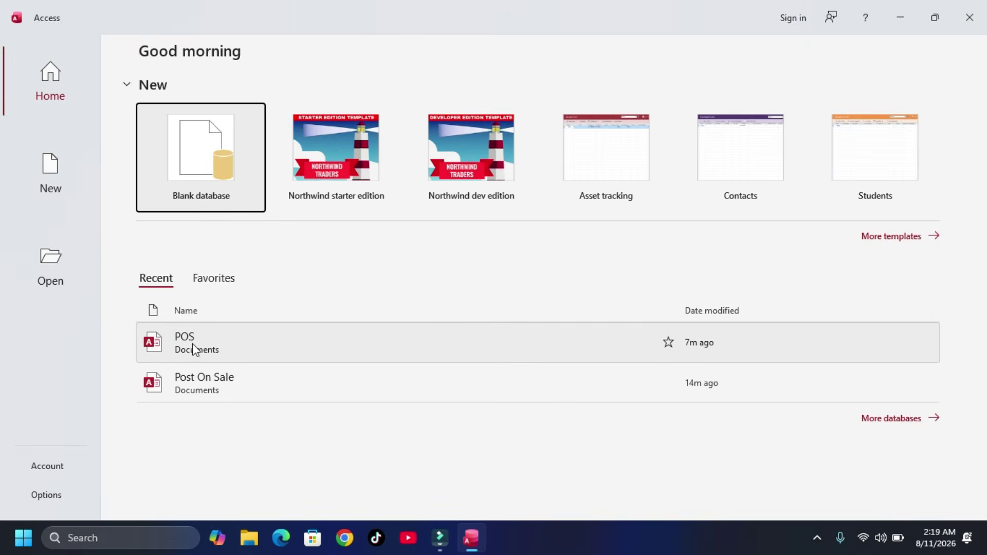
pyautogui.click(220, 344)
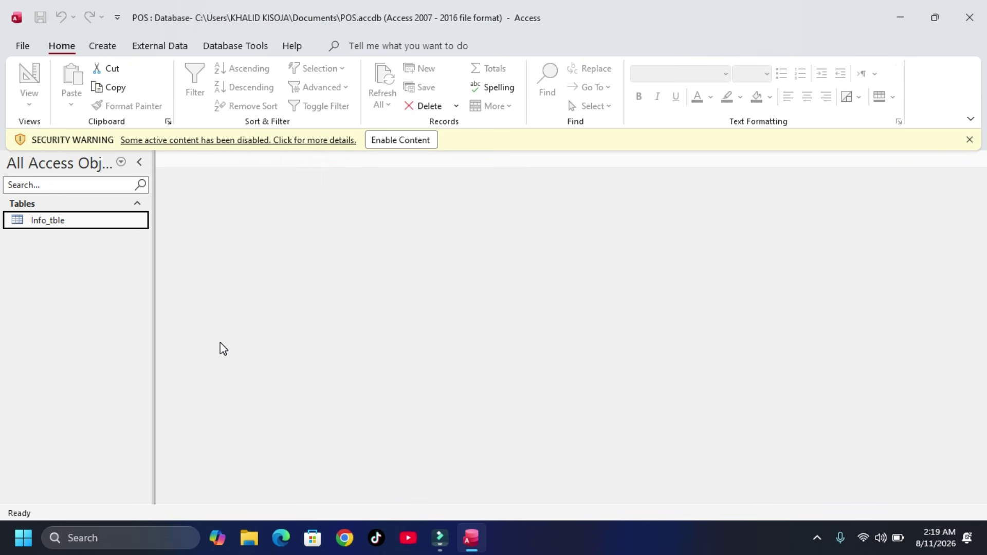
pyautogui.click(402, 138)
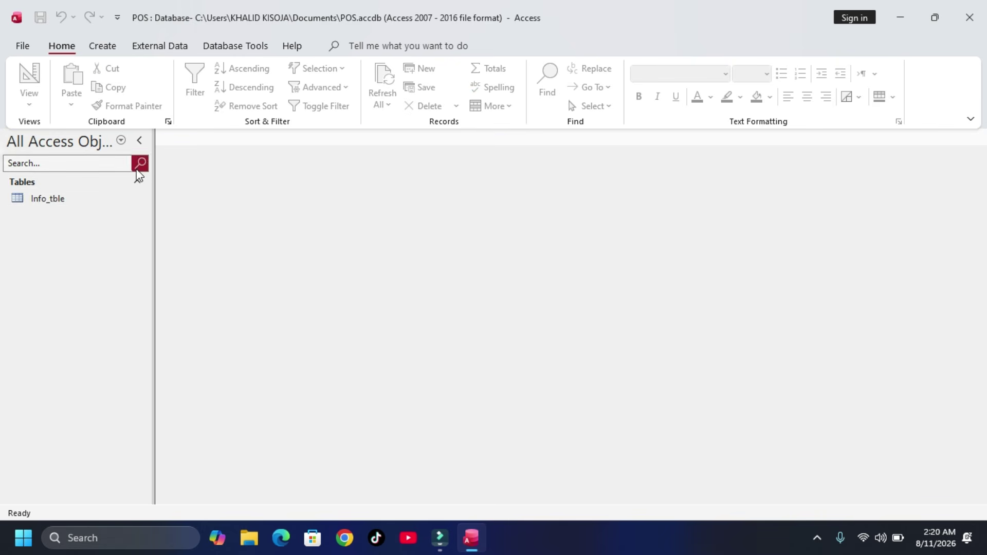
# Open Info_tble and go through the cells from FirstName to ProductPurchased, checking the description shown for each field
pyautogui.doubleClick(71, 202)
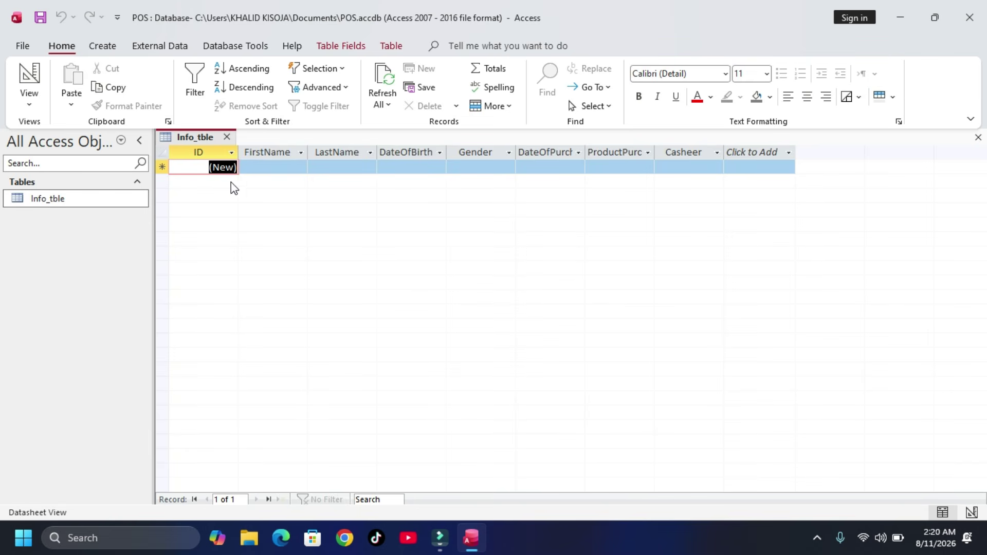
pyautogui.click(268, 167)
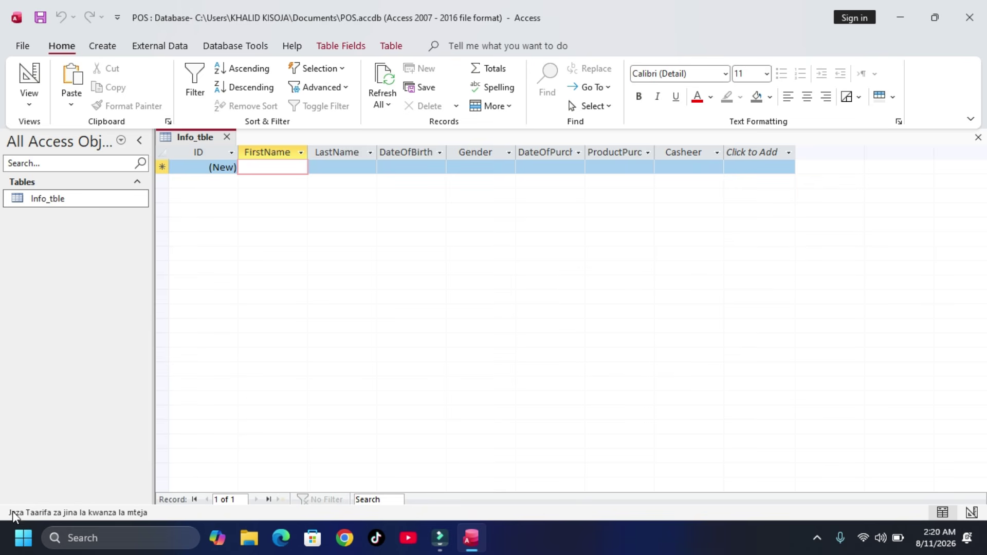
pyautogui.click(330, 167)
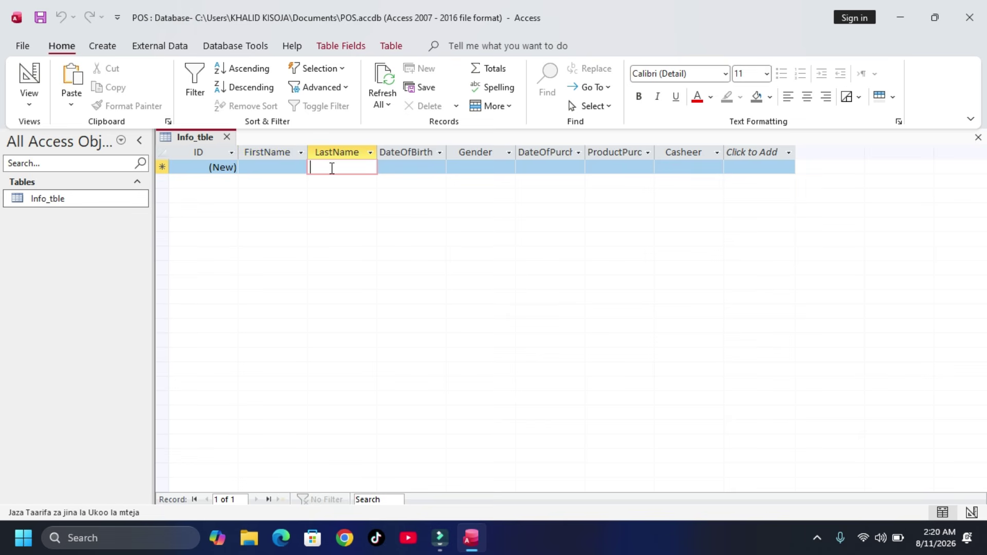
pyautogui.click(416, 166)
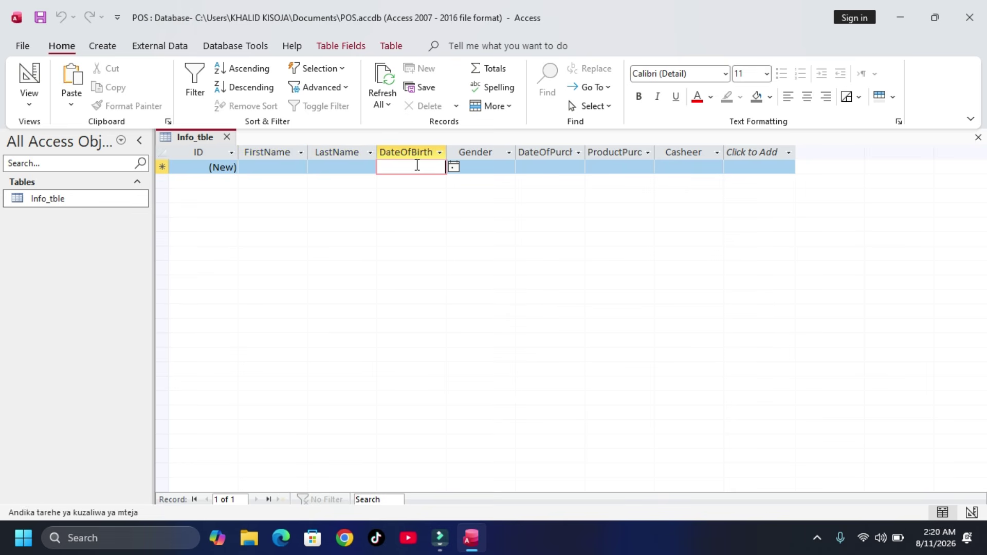
pyautogui.click(482, 168)
pyautogui.click(545, 166)
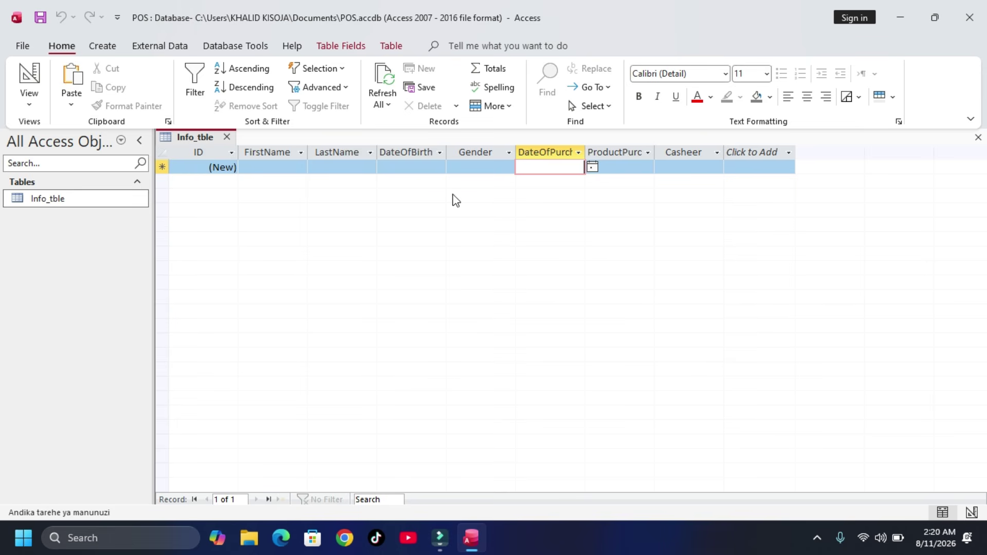
pyautogui.click(616, 164)
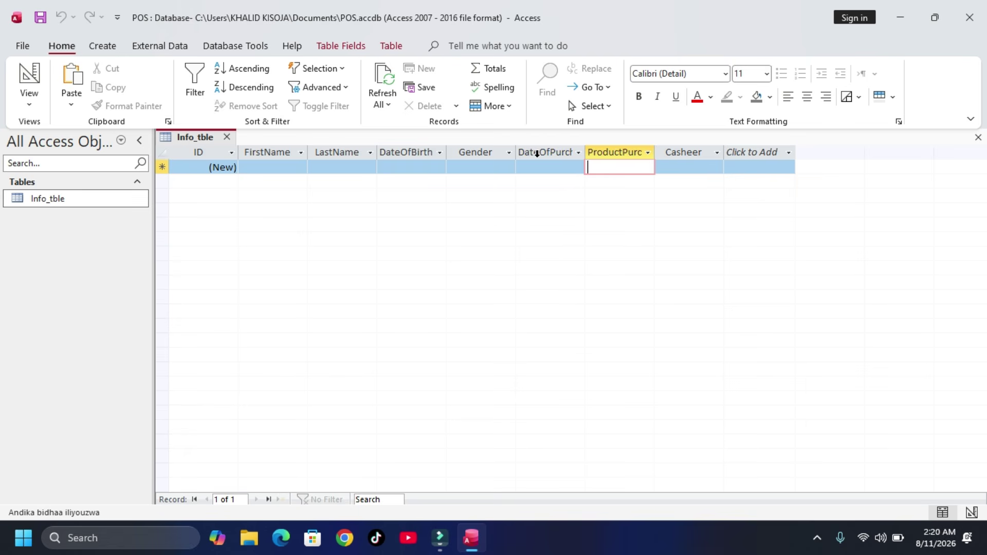
pyautogui.click(272, 168)
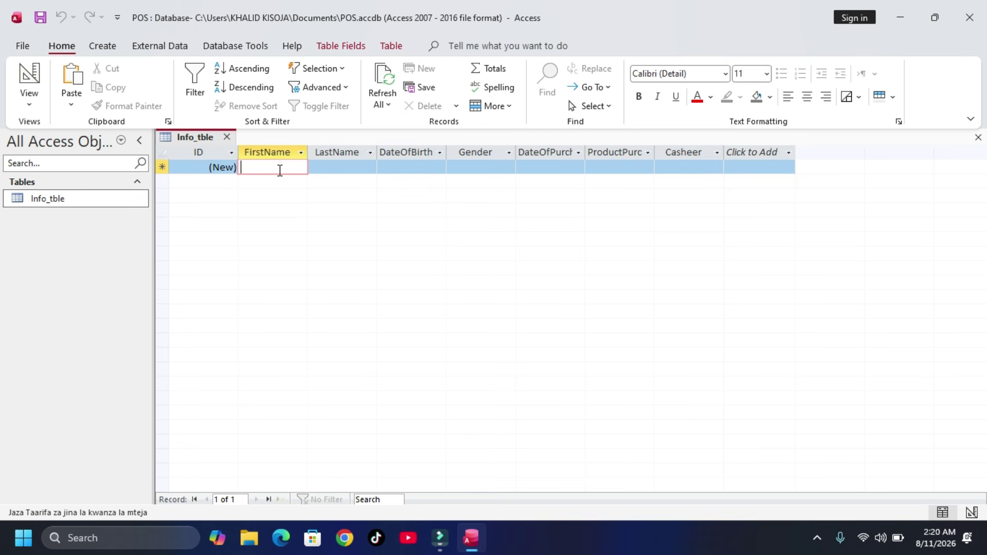
pyautogui.click(329, 166)
pyautogui.click(420, 166)
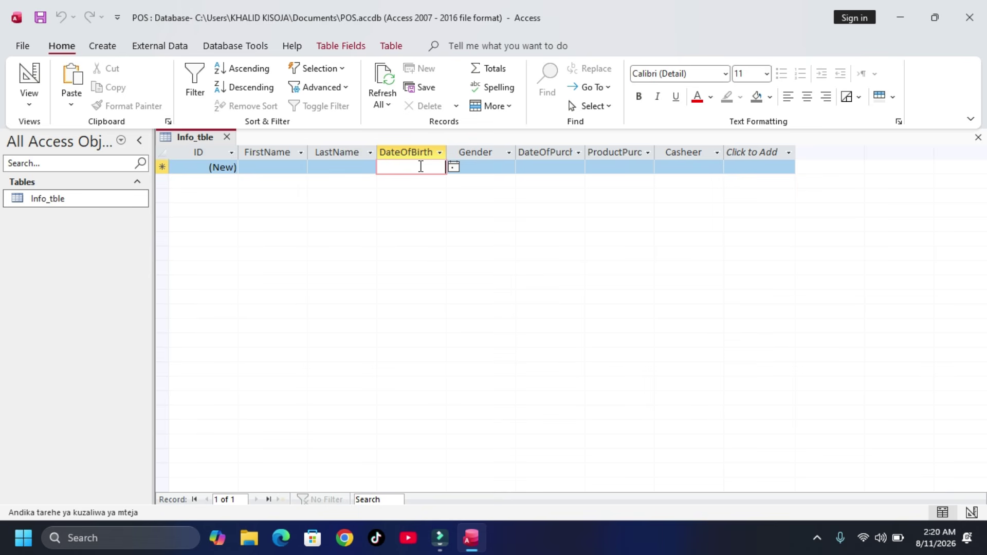
pyautogui.click(365, 166)
pyautogui.click(283, 165)
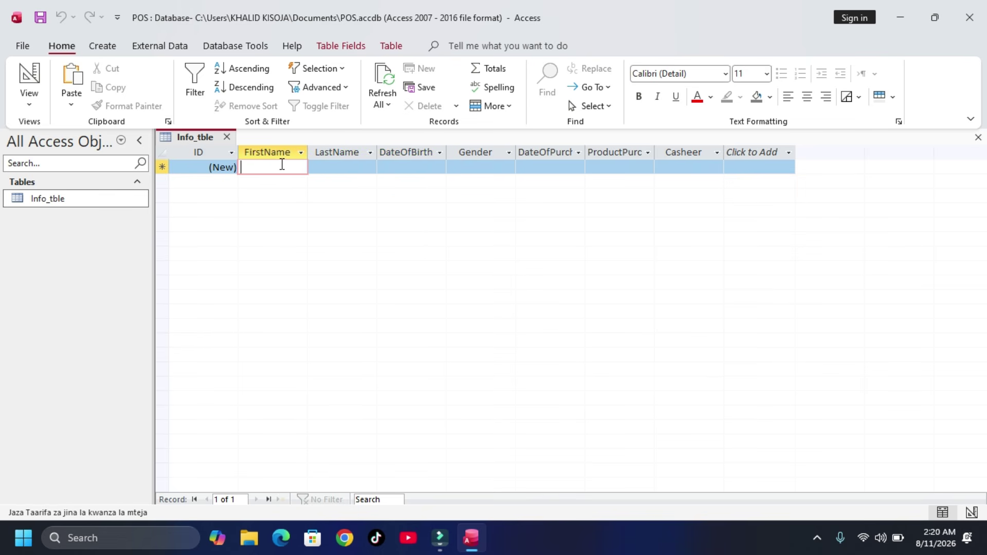